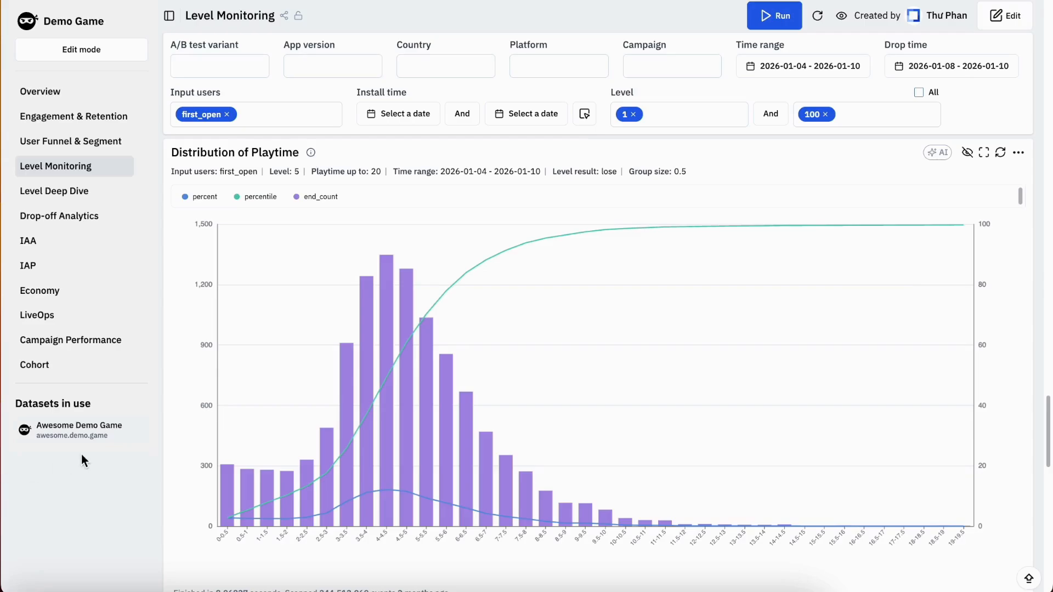
Go to the Insights page and create a new insight of the Insight type for calculating KPIs
{"action": "scroll", "coordinate": [82, 454], "scroll_direction": "up", "scroll_amount": 10}
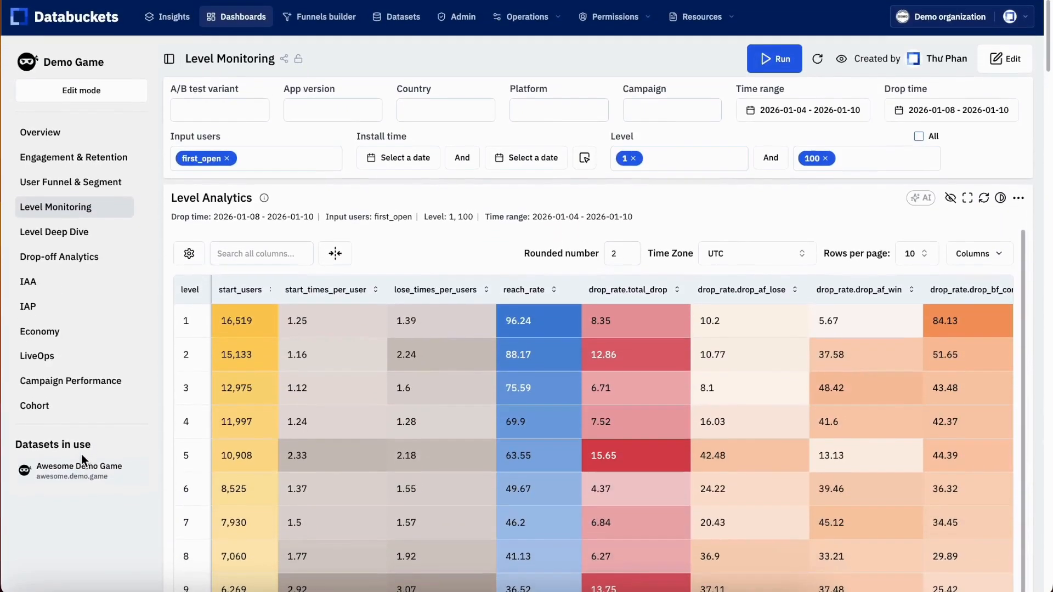
{"action": "left_click", "coordinate": [172, 23]}
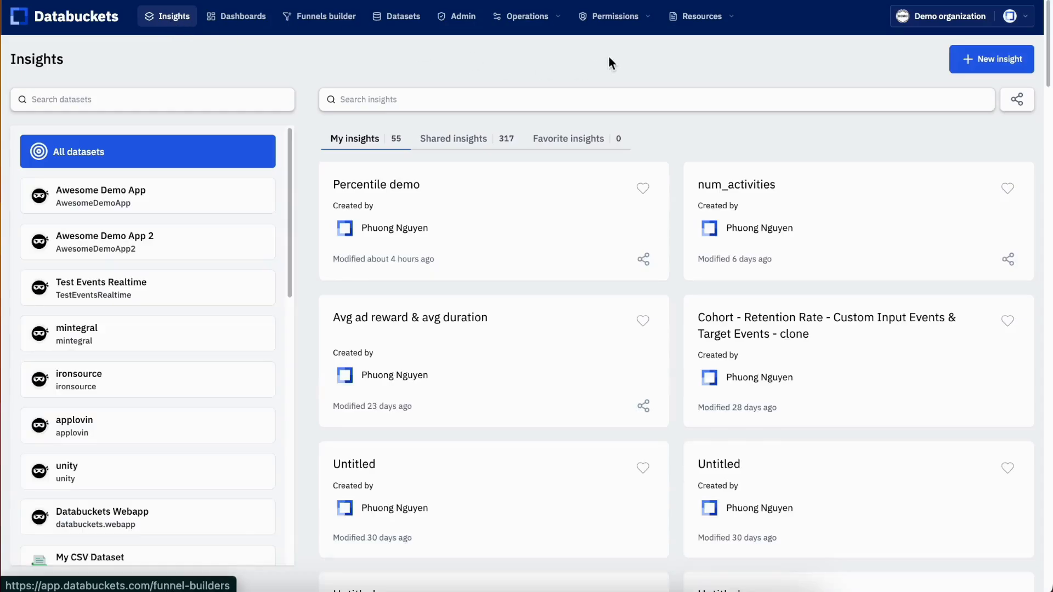
{"action": "left_click", "coordinate": [978, 60]}
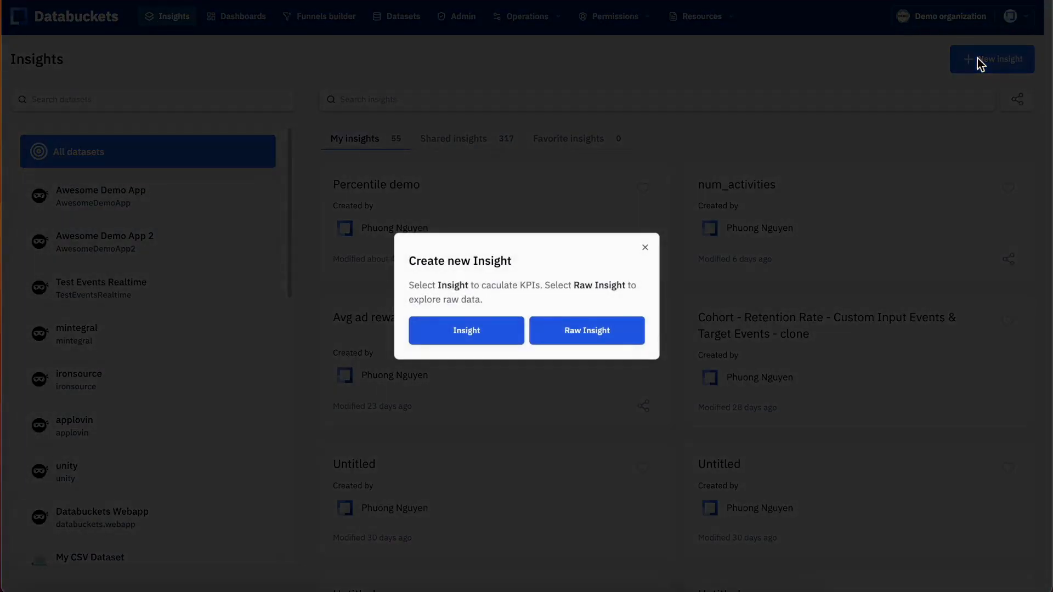
{"action": "left_click", "coordinate": [485, 334]}
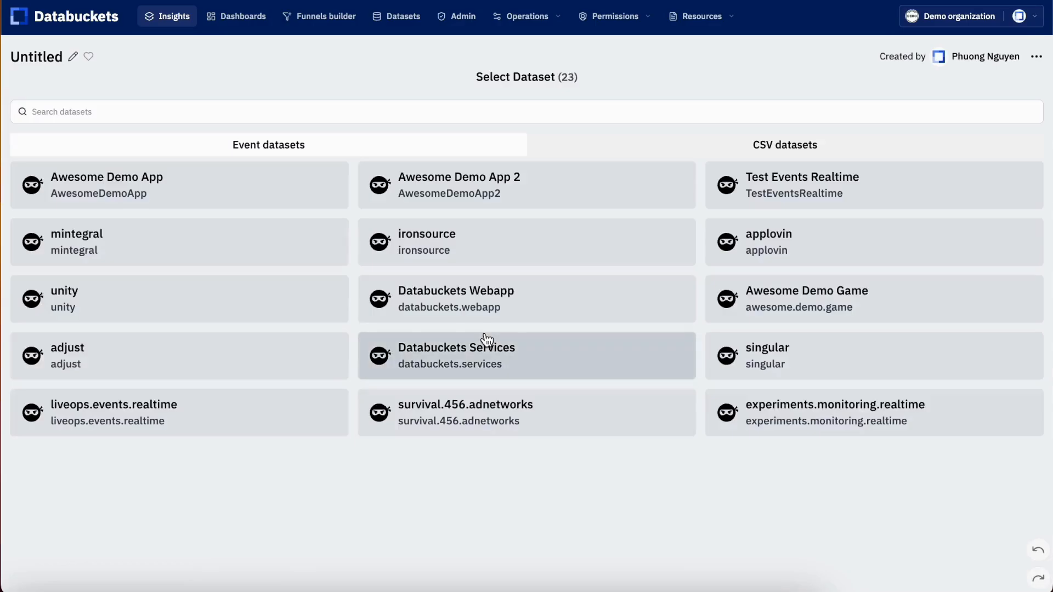
Search the event datasets for "demo g" and select Awesome Demo Game as the insight's dataset
{"action": "left_click", "coordinate": [482, 112]}
{"action": "type", "text": "demo g"}
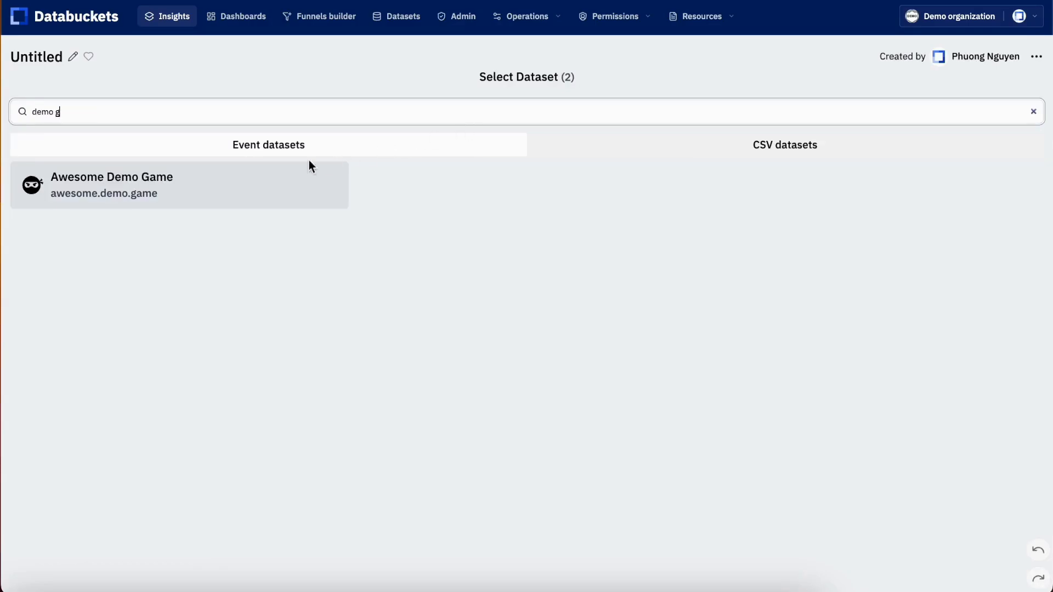
{"action": "left_click", "coordinate": [308, 168]}
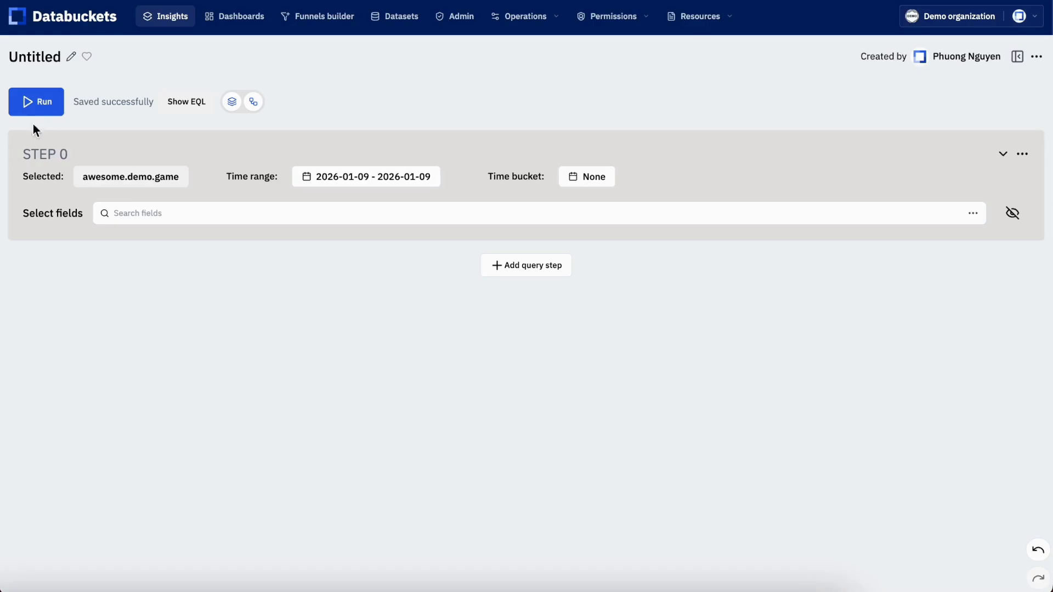
Rename the untitled insight as "Percentile" and save the title
{"action": "left_click", "coordinate": [71, 56]}
{"action": "type", "text": "P"}
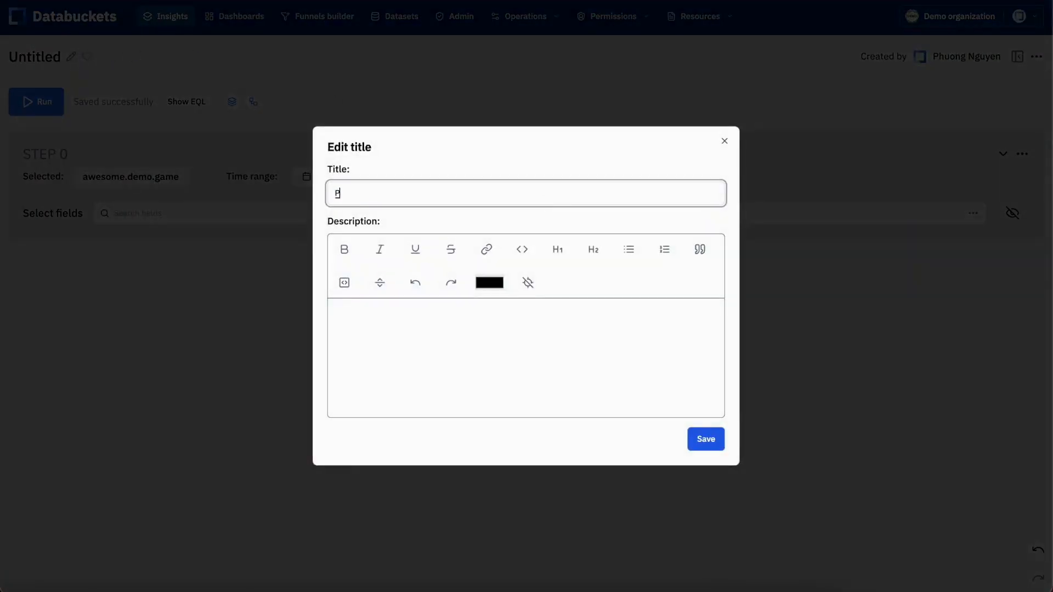
{"action": "type", "text": "ercentile"}
{"action": "left_click", "coordinate": [714, 440]}
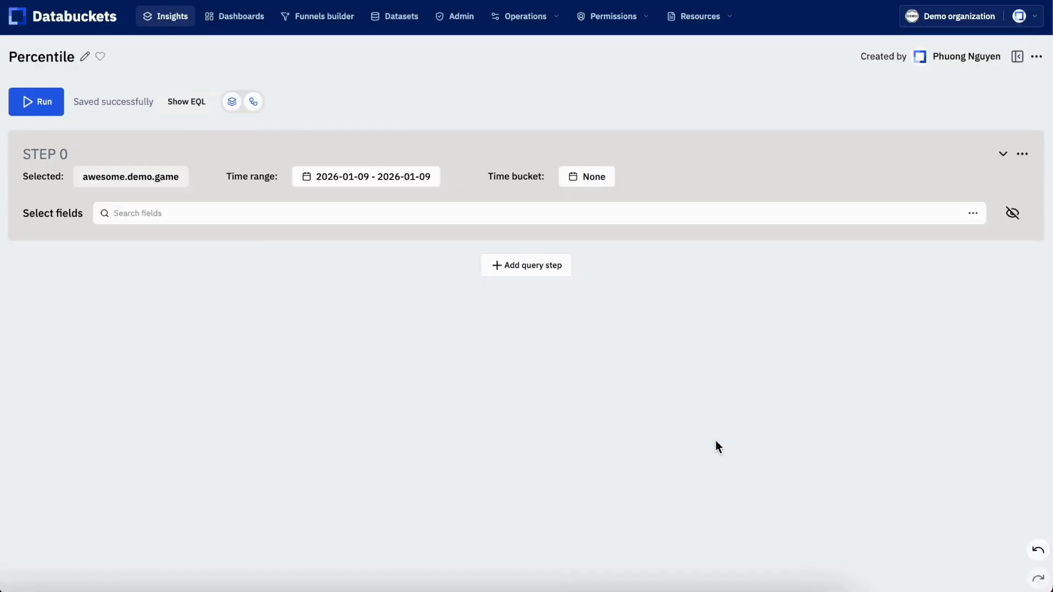
Find the eventData.level field and add it as a plain column to STEP 0
{"action": "left_click", "coordinate": [272, 208]}
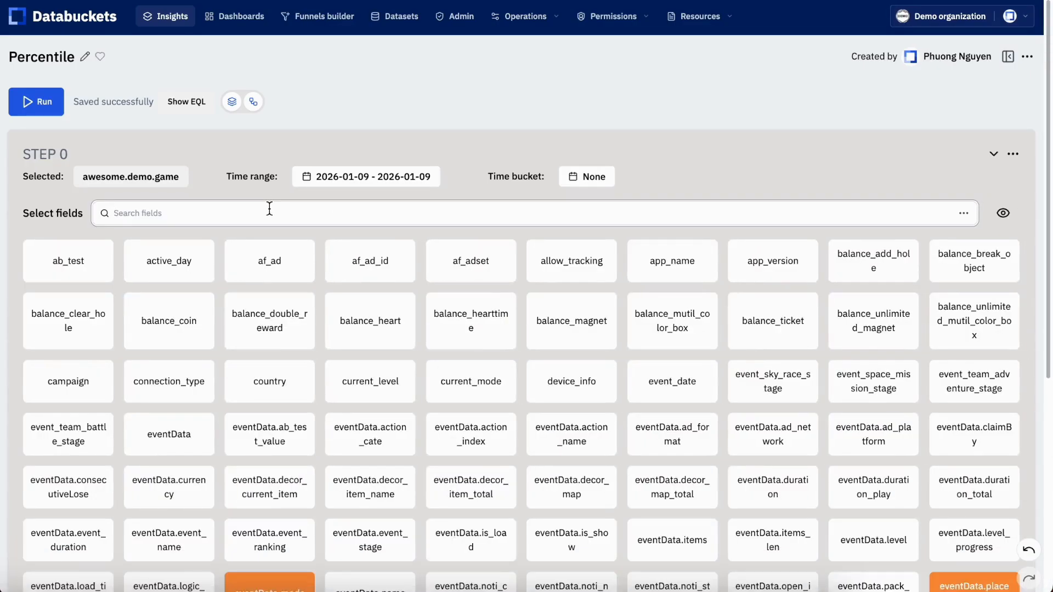
{"action": "type", "text": "level"}
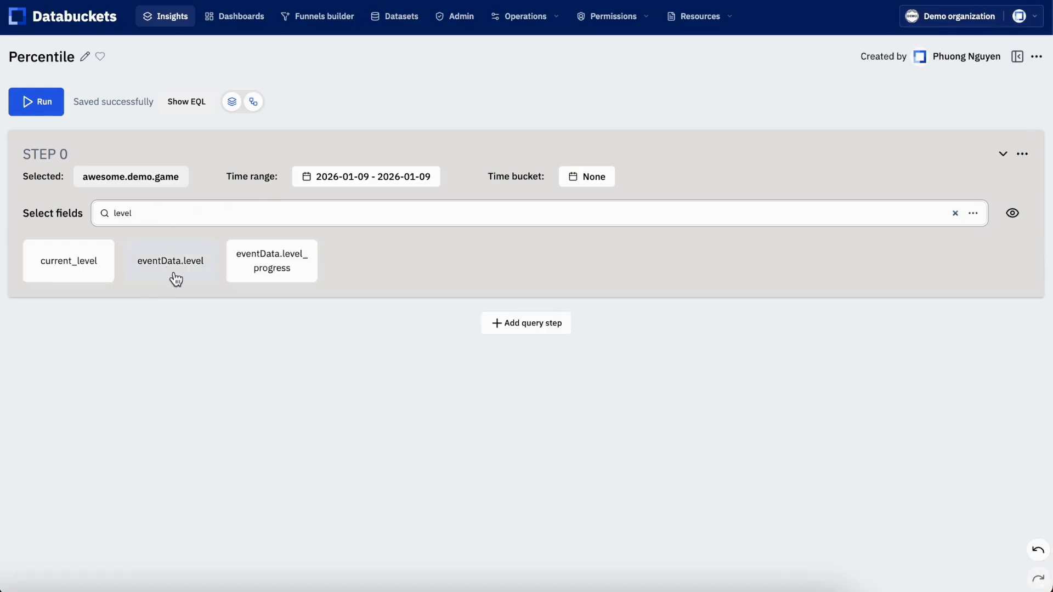
{"action": "left_click", "coordinate": [173, 272]}
{"action": "left_click", "coordinate": [169, 323]}
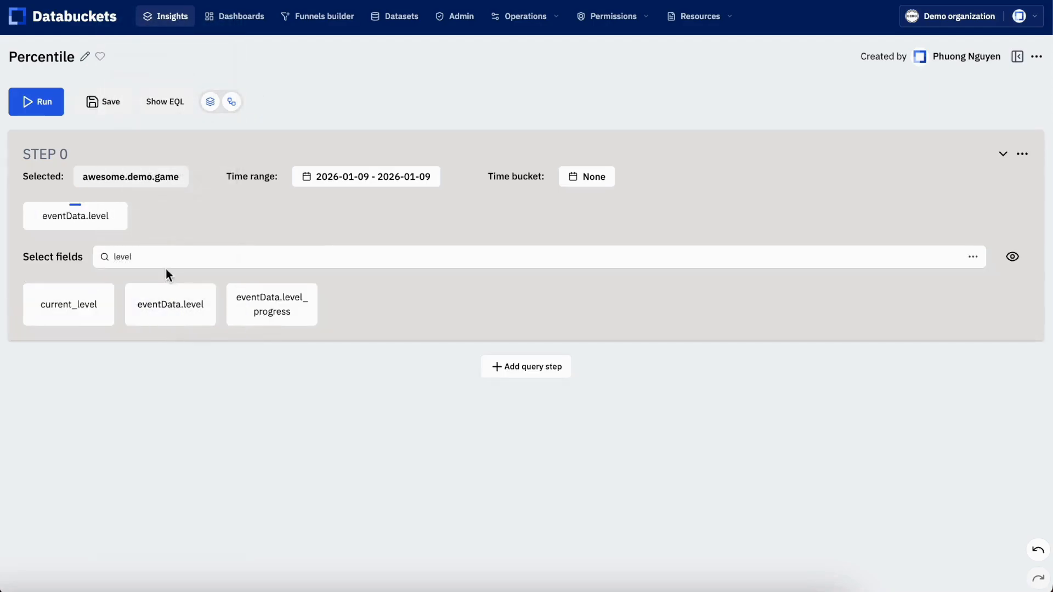
Find the user_id field and add it as a plain column to STEP 0
{"action": "double_click", "coordinate": [162, 257]}
{"action": "type", "text": "user"}
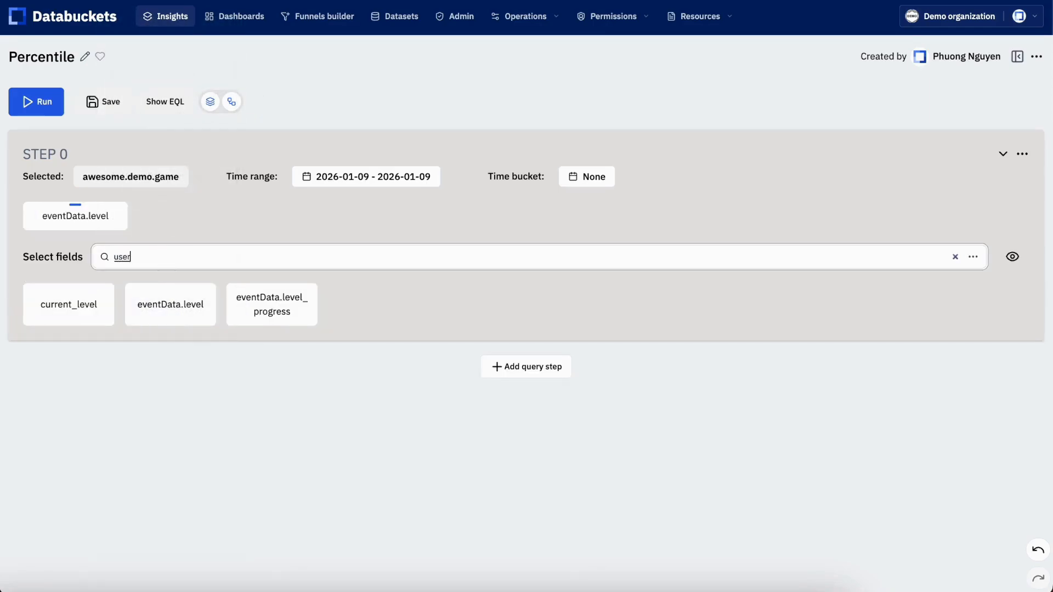
{"action": "left_click", "coordinate": [94, 300]}
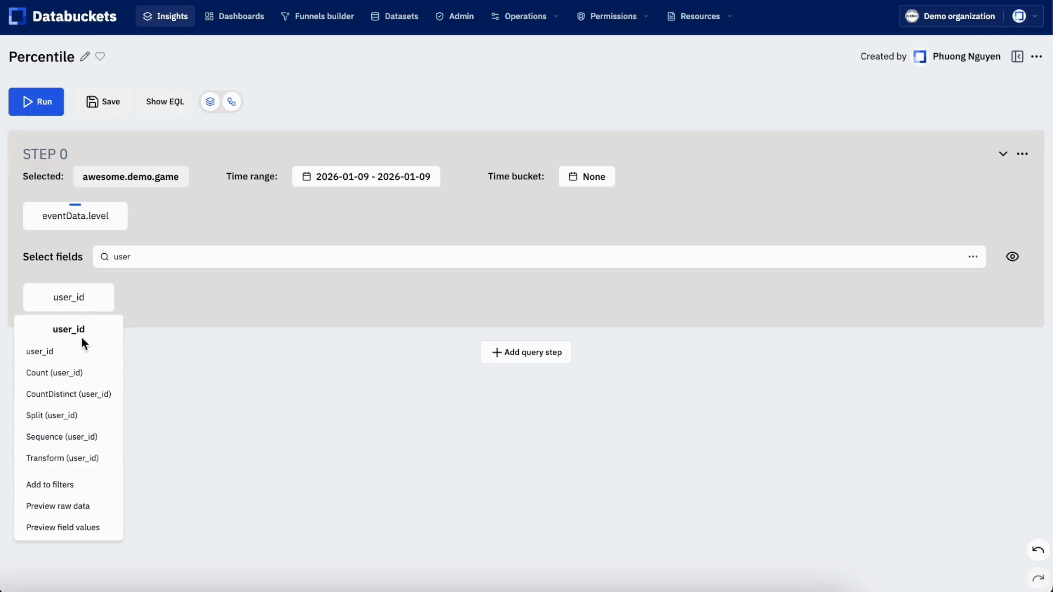
{"action": "left_click", "coordinate": [78, 352]}
Save the insight and add an eventName filter to STEP 0 that includes level_end
{"action": "left_click", "coordinate": [210, 259]}
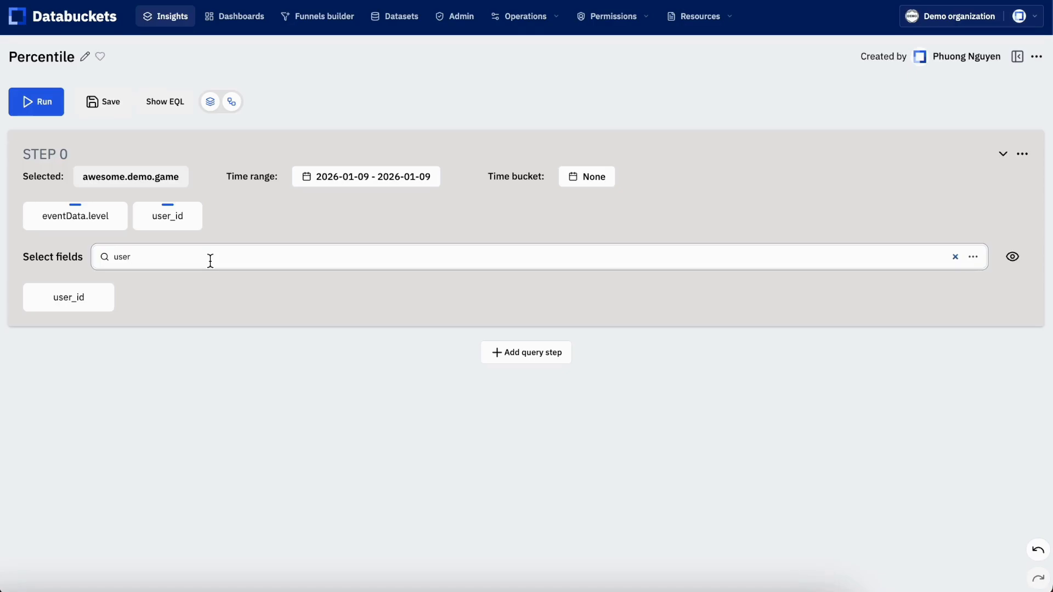
{"action": "key", "text": "ctrl+a"}
{"action": "key", "text": "ctrl+s"}
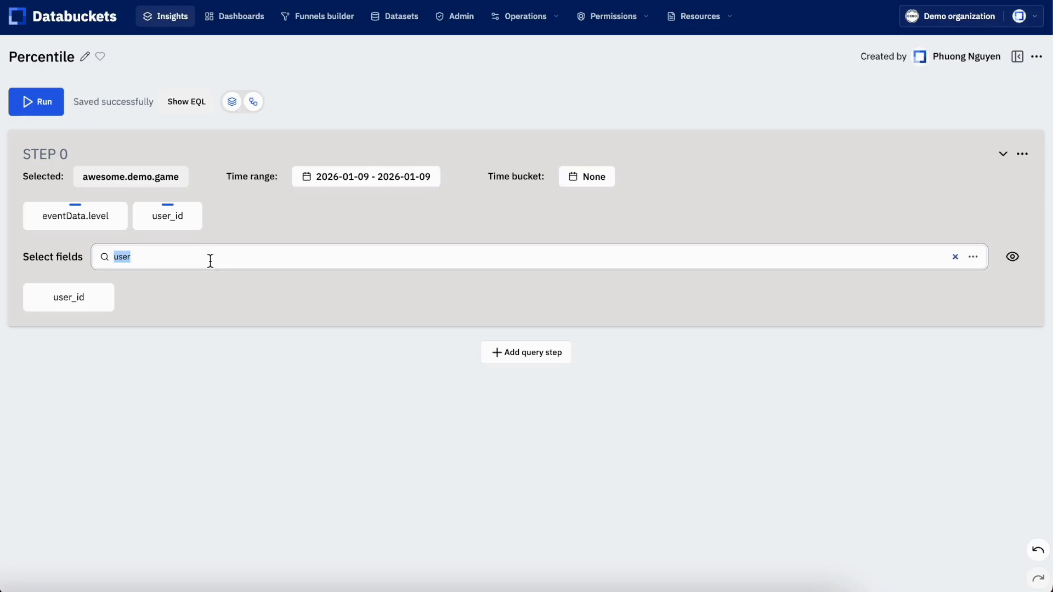
{"action": "type", "text": "eventN"}
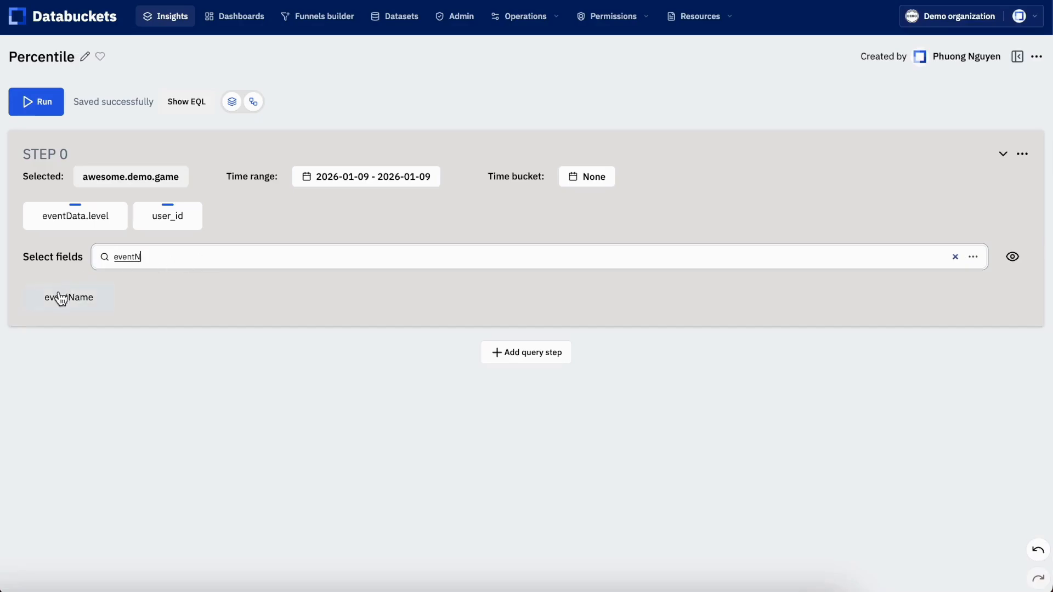
{"action": "left_click", "coordinate": [61, 299]}
{"action": "left_click", "coordinate": [78, 485]}
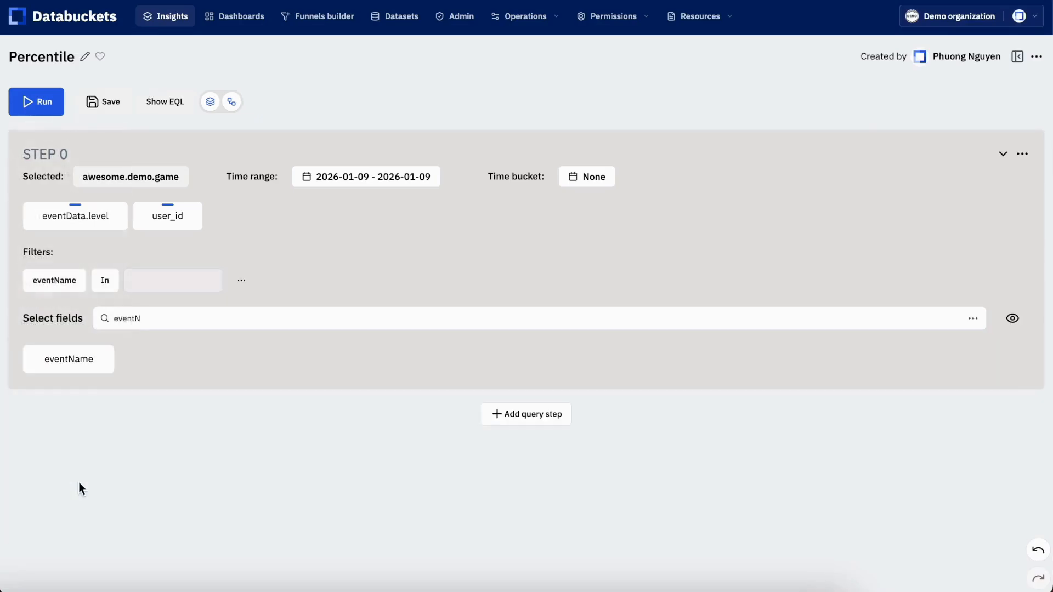
{"action": "left_click", "coordinate": [163, 280]}
{"action": "type", "text": "level"}
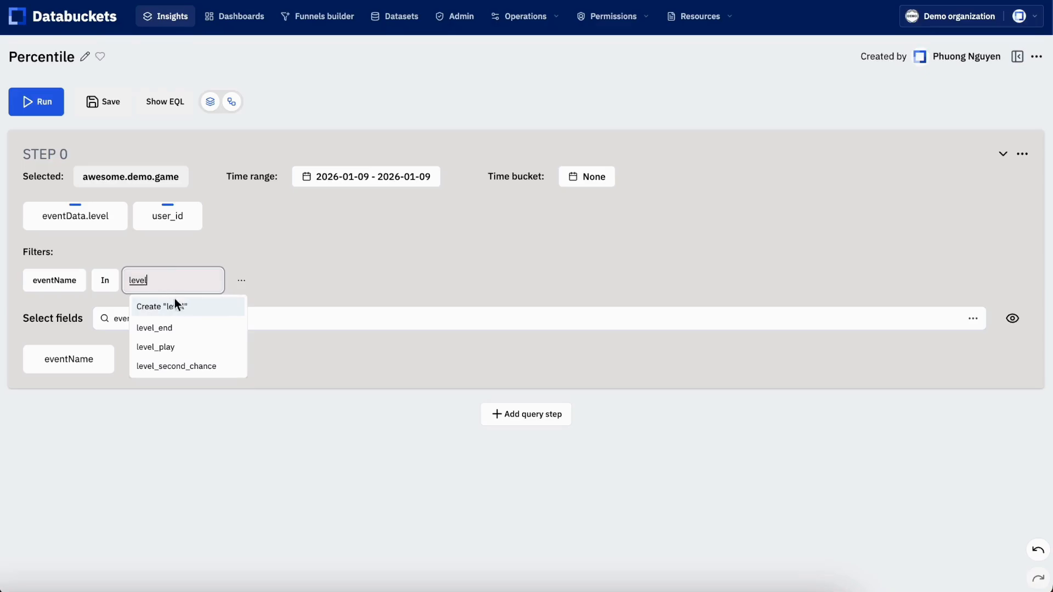
{"action": "left_click", "coordinate": [176, 328]}
Add an eventData.result filter to STEP 0 that includes only win
{"action": "left_click", "coordinate": [497, 323]}
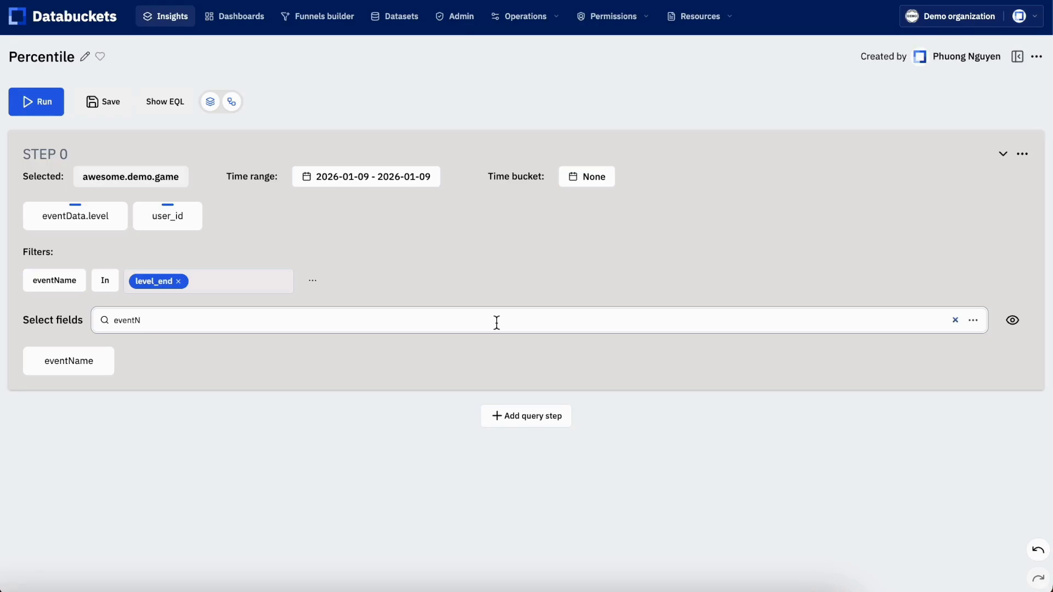
{"action": "type", "text": "eventN"}
{"action": "key", "text": "ctrl+a"}
{"action": "type", "text": "resul"}
{"action": "left_click", "coordinate": [85, 362]}
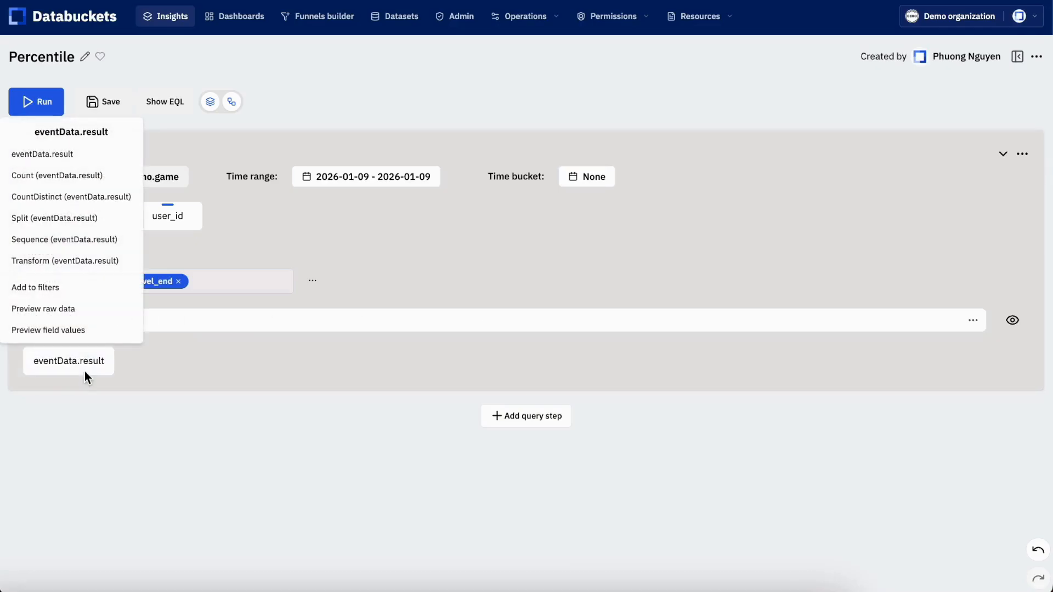
{"action": "left_click", "coordinate": [85, 292]}
{"action": "left_click", "coordinate": [164, 318]}
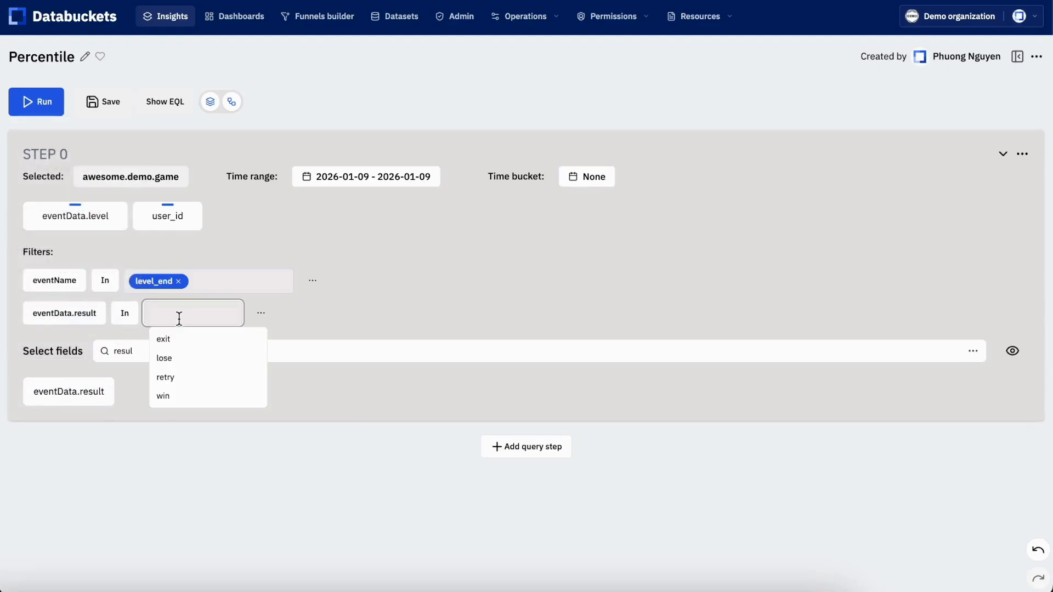
{"action": "left_click", "coordinate": [163, 396]}
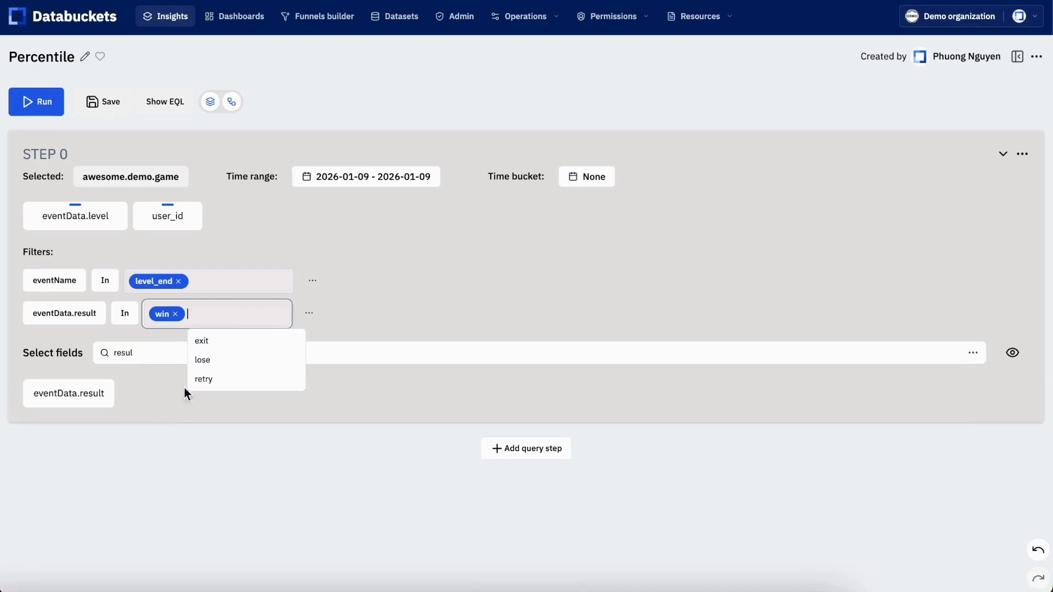
{"action": "left_click", "coordinate": [662, 272]}
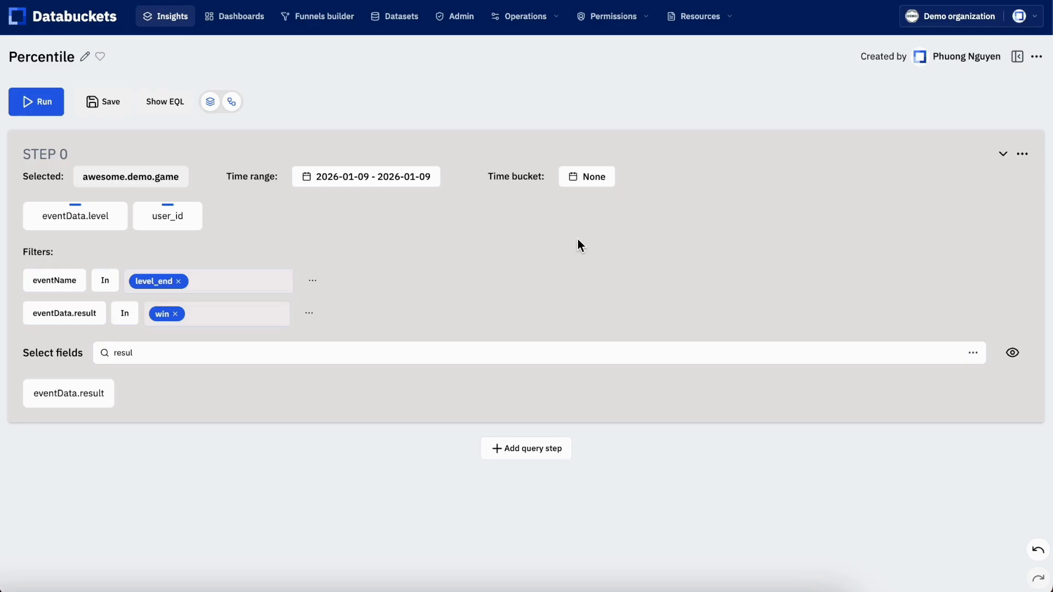
Add an eventData.level filter to STEP 0 using the Between condition, from 1 to 50
{"action": "left_click", "coordinate": [88, 223]}
{"action": "left_click", "coordinate": [71, 467]}
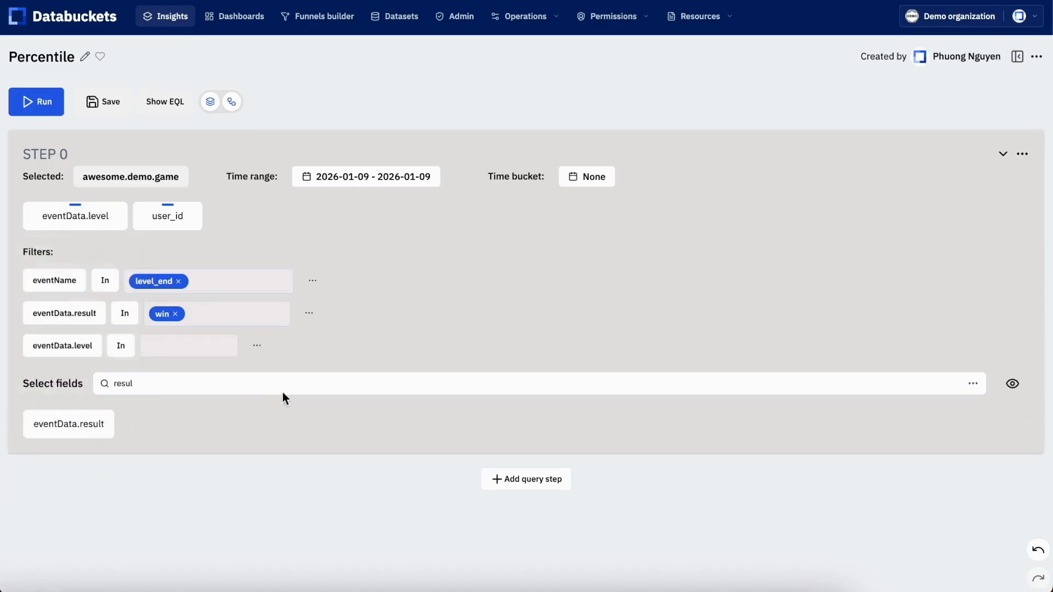
{"action": "left_click", "coordinate": [258, 347]}
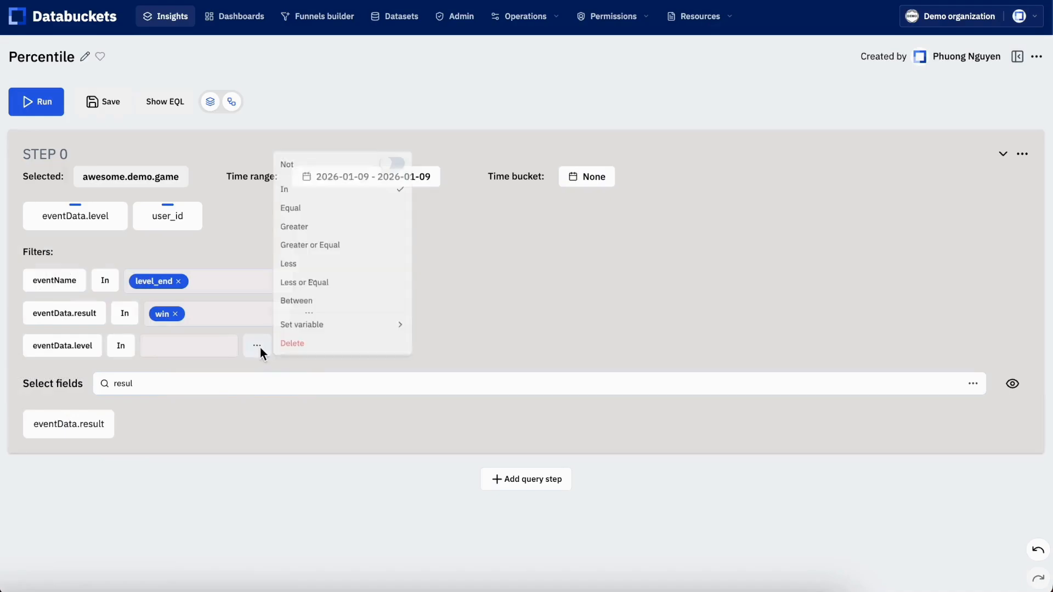
{"action": "left_click", "coordinate": [322, 302]}
{"action": "left_click", "coordinate": [195, 347]}
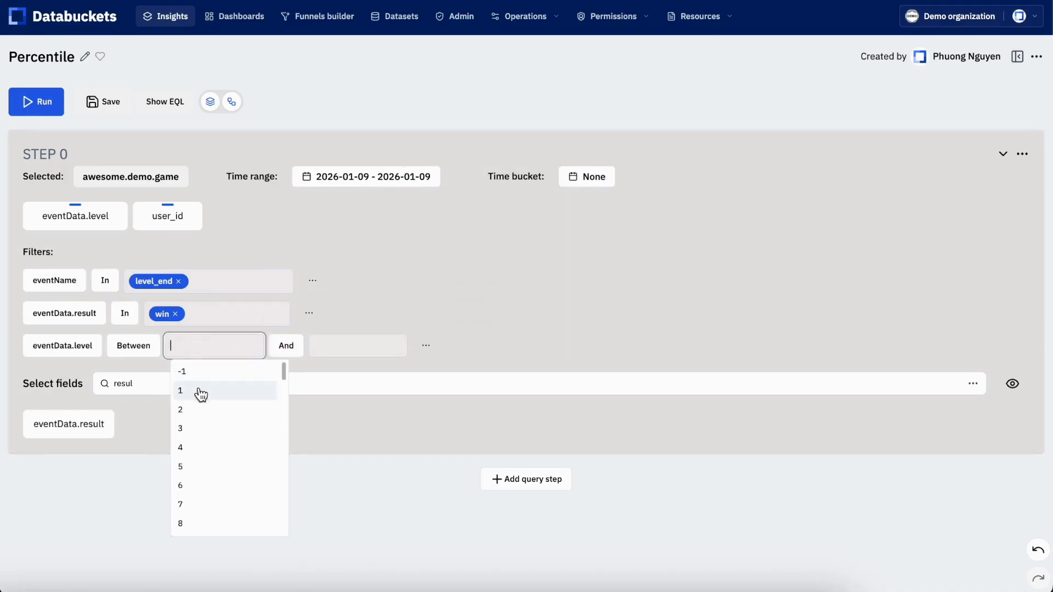
{"action": "left_click", "coordinate": [202, 392]}
{"action": "left_click", "coordinate": [390, 350]}
{"action": "type", "text": "50"}
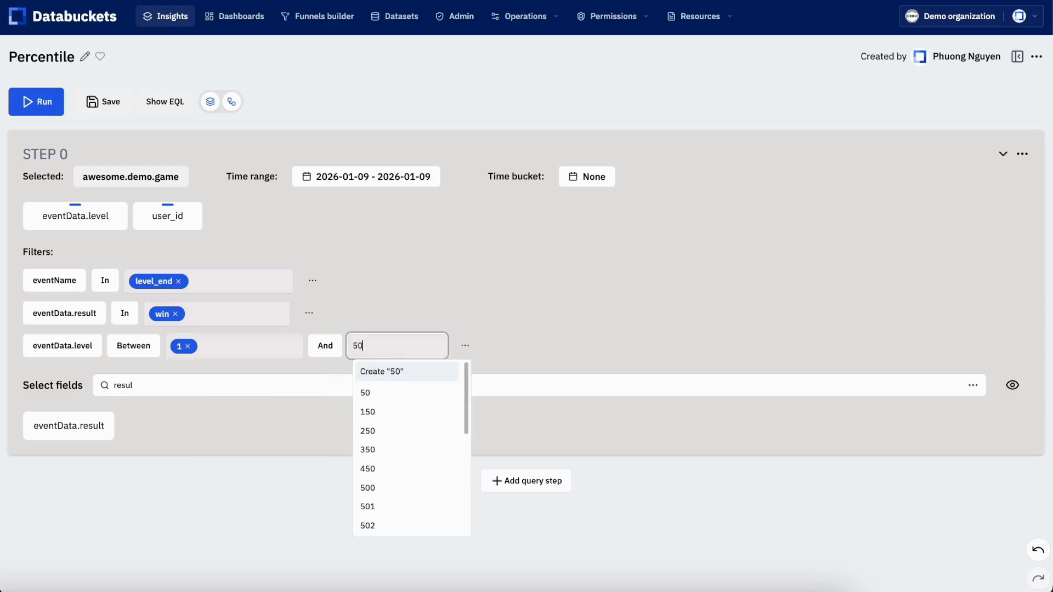
{"action": "left_click", "coordinate": [390, 393]}
Assign a new variable named Level to the eventData.level filter and hide the list of selectable fields
{"action": "left_click", "coordinate": [509, 345]}
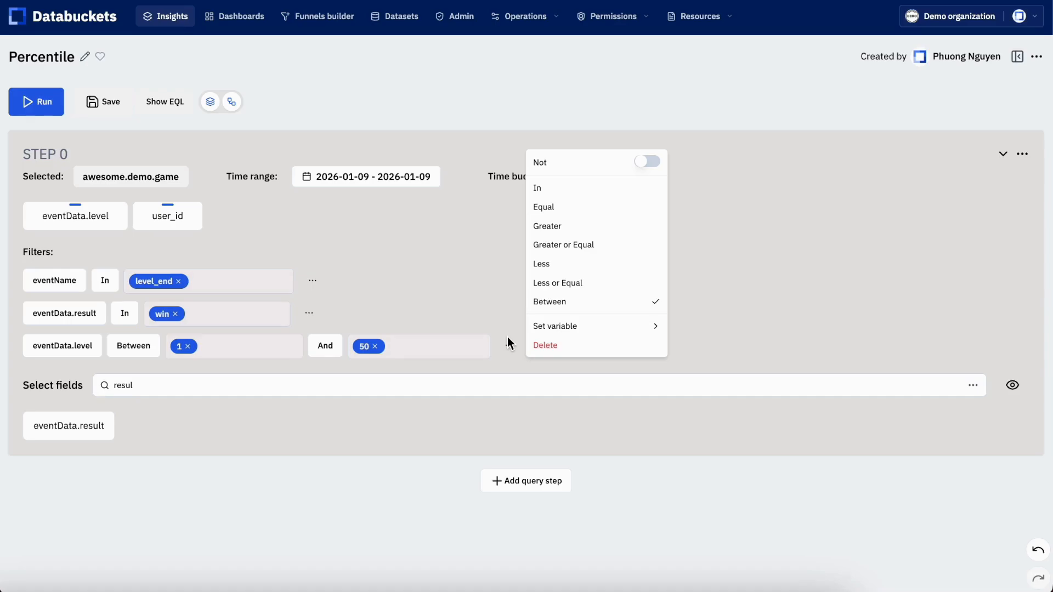
{"action": "mouse_move", "coordinate": [613, 330]}
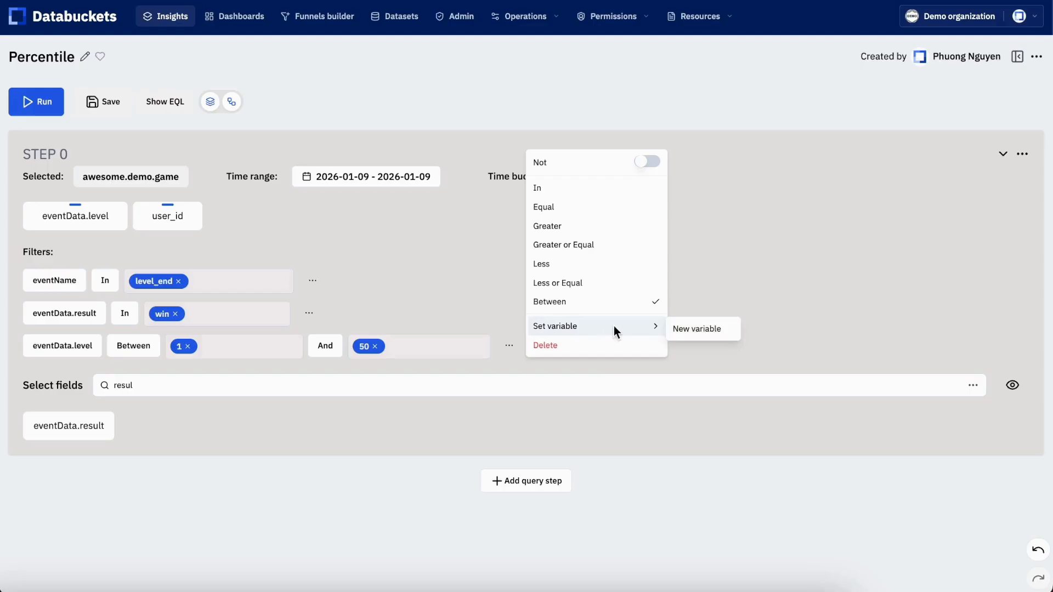
{"action": "left_click", "coordinate": [705, 328]}
{"action": "type", "text": "Level"}
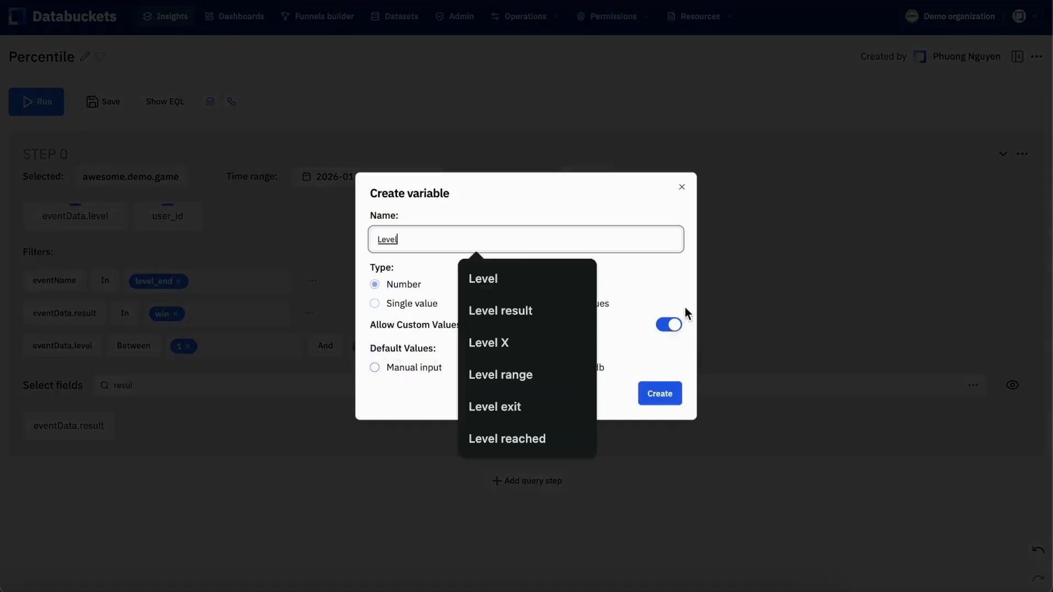
{"action": "left_click", "coordinate": [672, 398]}
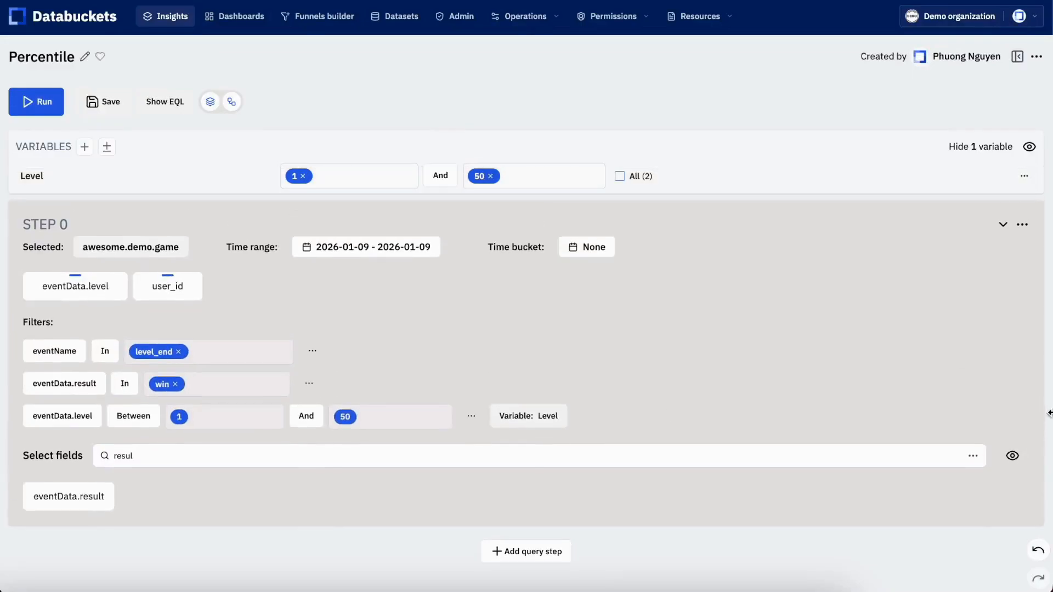
{"action": "left_click", "coordinate": [1012, 456]}
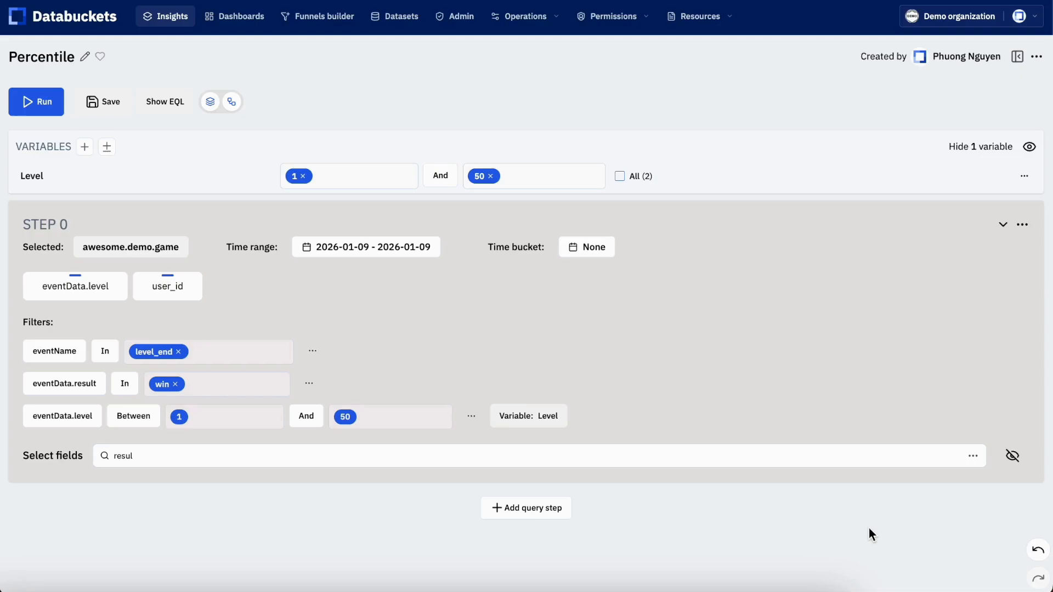
Add a Count column to STEP 0 and set its alias to win_count
{"action": "left_click", "coordinate": [1024, 226]}
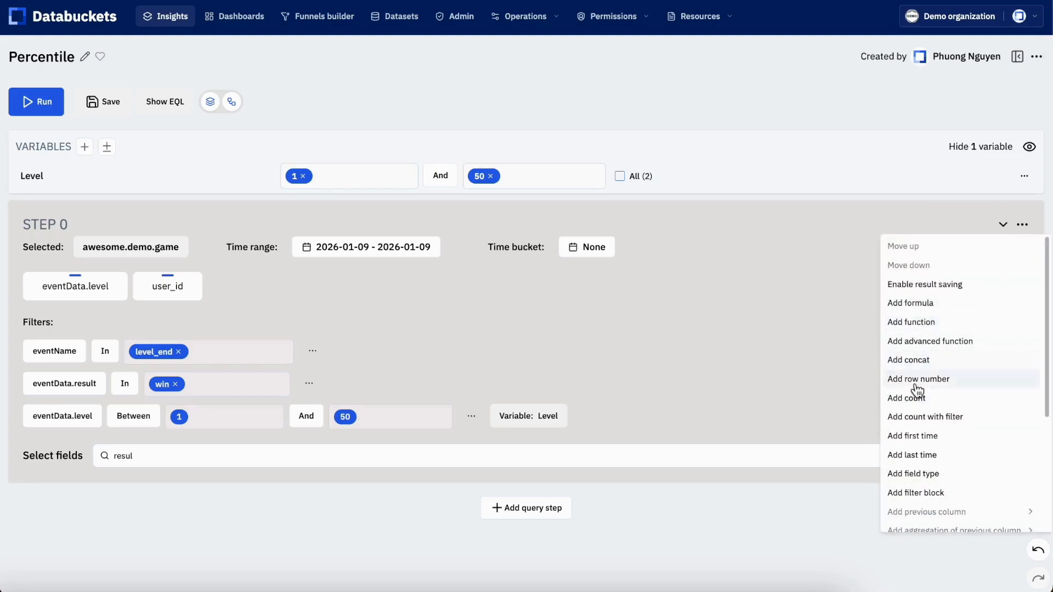
{"action": "left_click", "coordinate": [906, 399]}
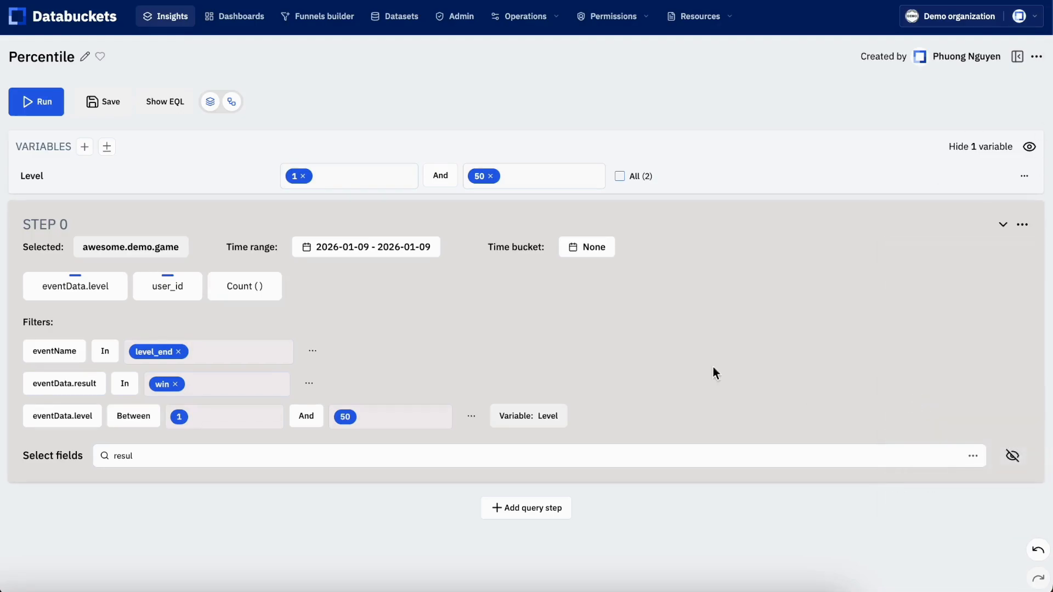
{"action": "left_click", "coordinate": [255, 285]}
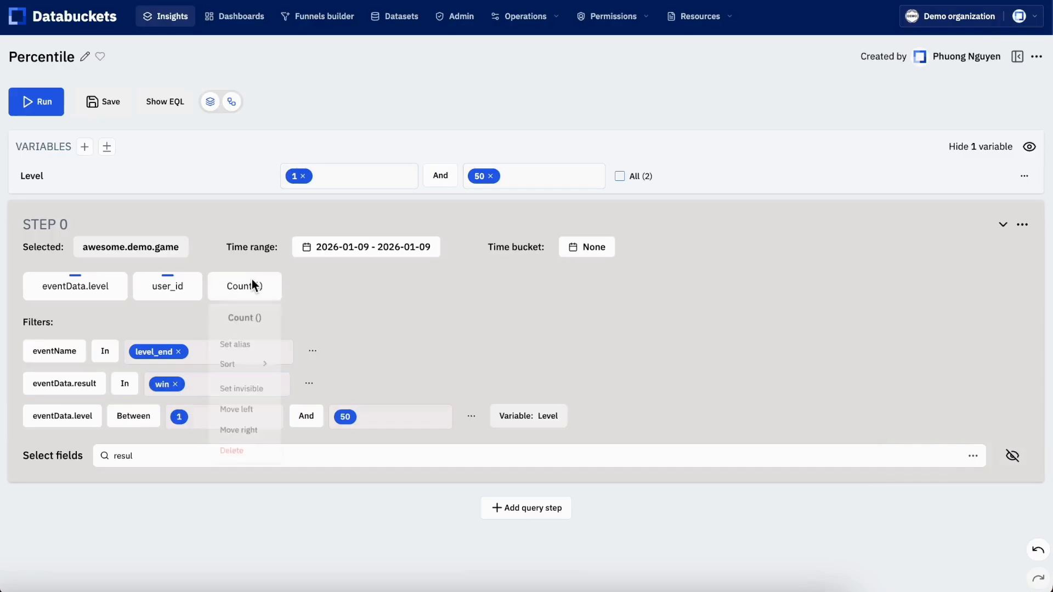
{"action": "left_click", "coordinate": [250, 350]}
{"action": "type", "text": "win_count"}
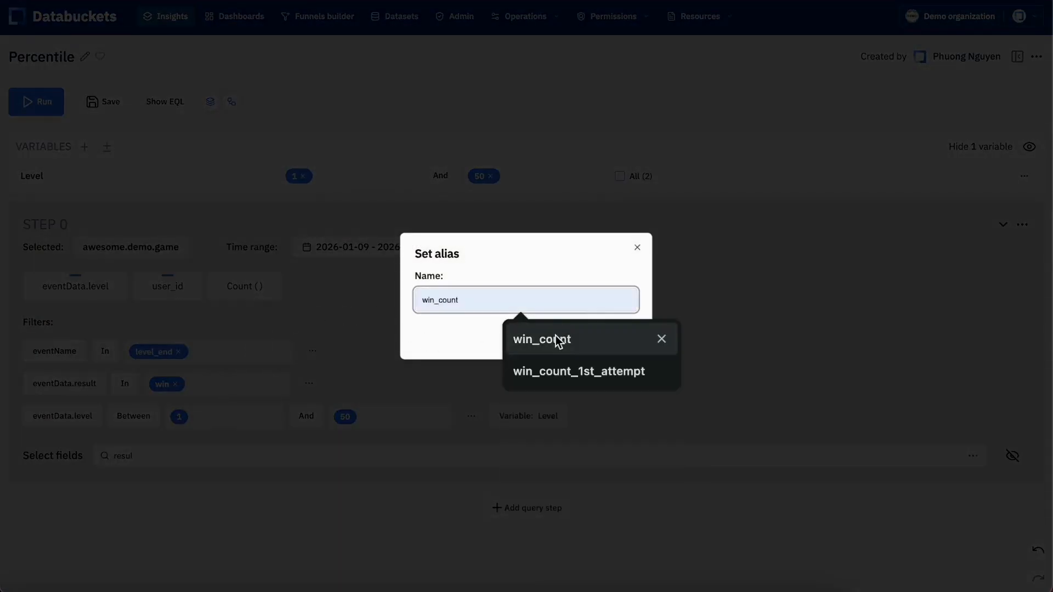
{"action": "left_click", "coordinate": [559, 339]}
{"action": "left_click", "coordinate": [614, 333]}
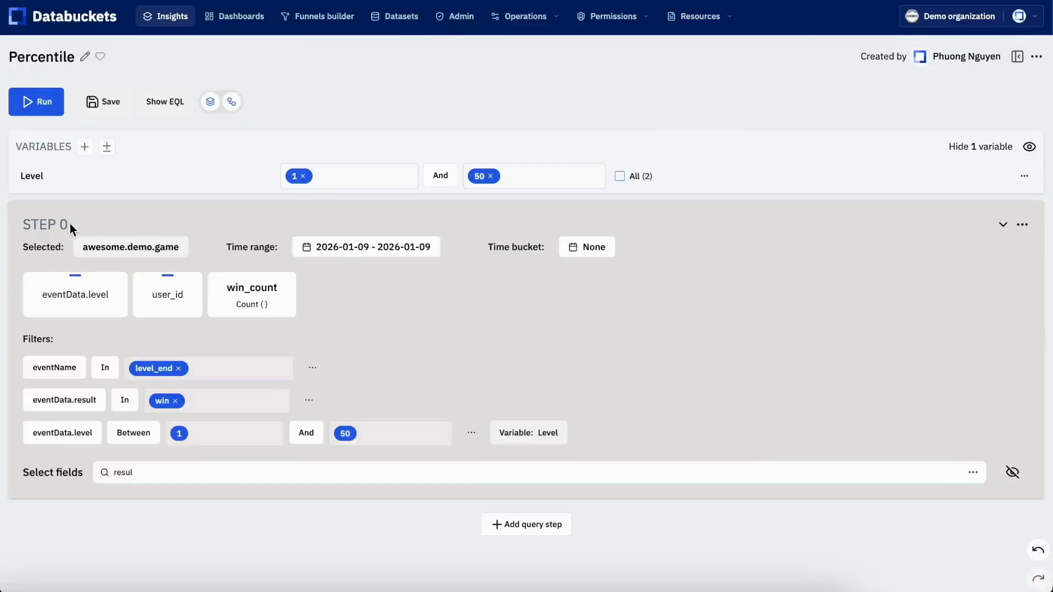
Name STEP 0 "Win users" and run the insight
{"action": "left_click", "coordinate": [55, 226]}
{"action": "type", "text": "win"}
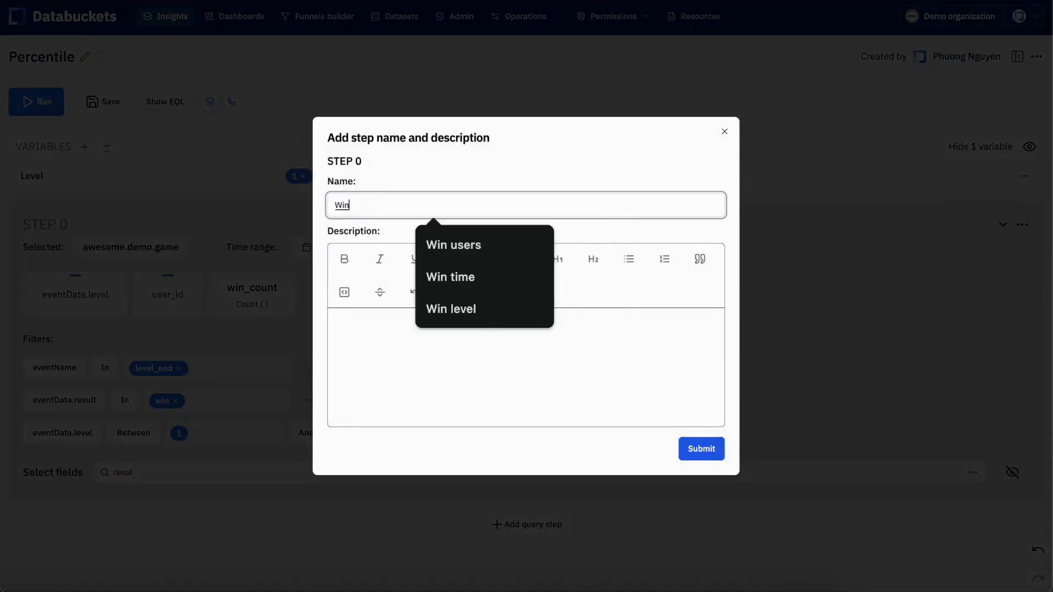
{"action": "left_click", "coordinate": [446, 249]}
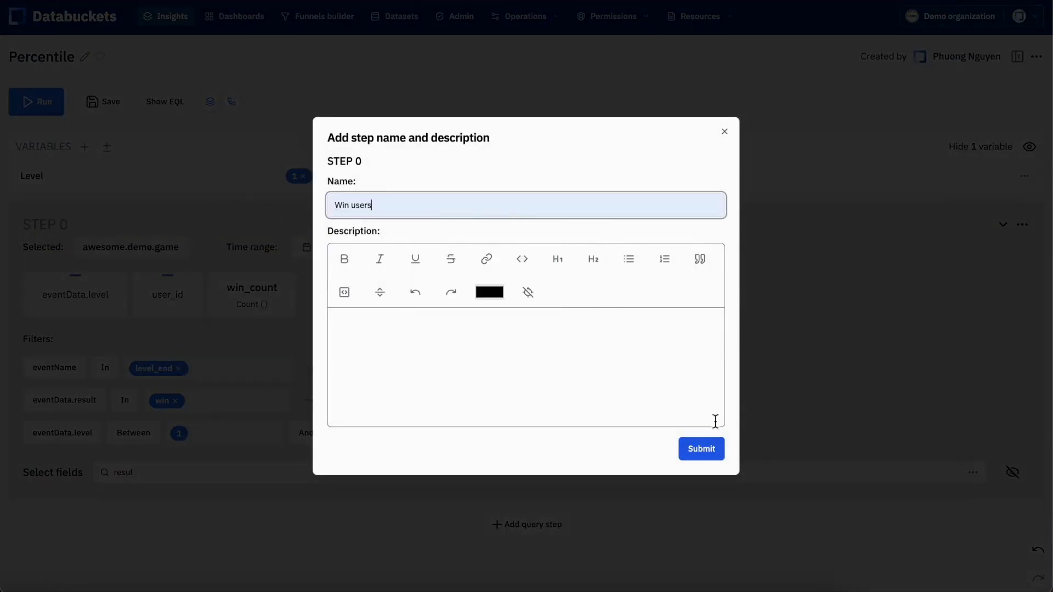
{"action": "left_click", "coordinate": [697, 447]}
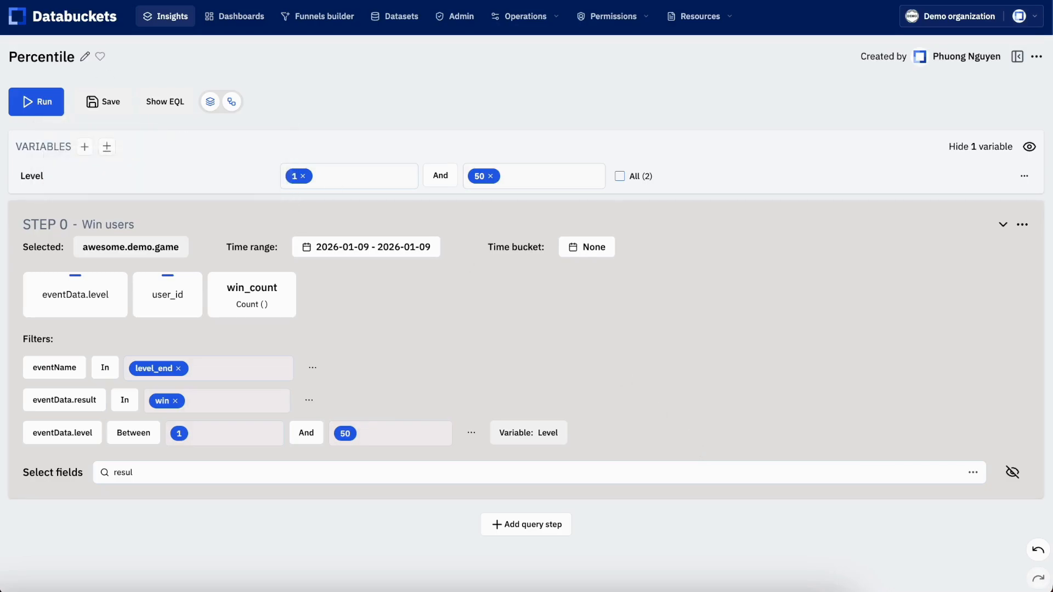
{"action": "left_click", "coordinate": [34, 104]}
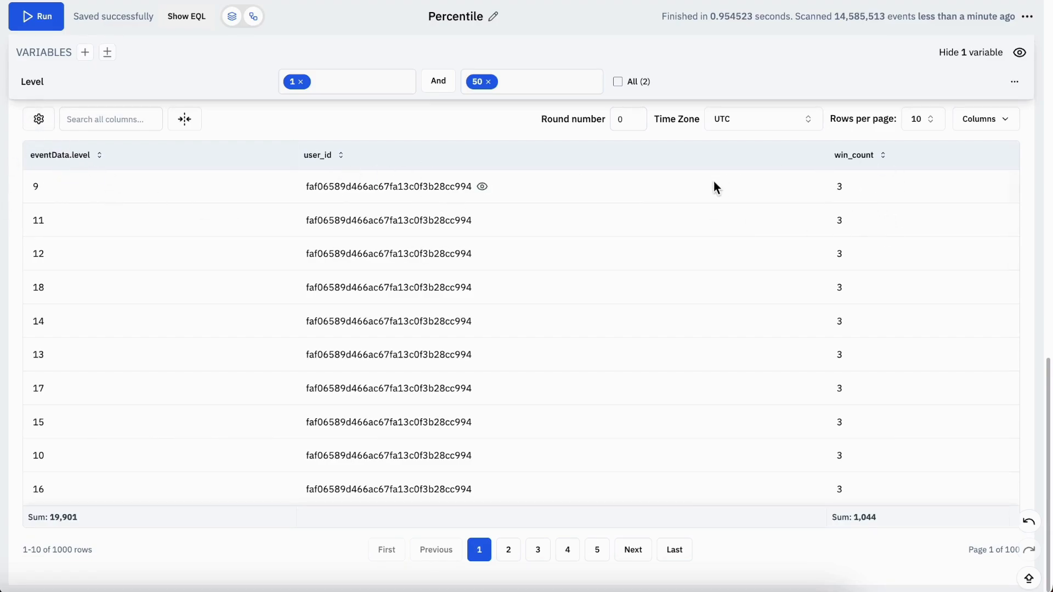
Clone the Win users step to create STEP 1
{"action": "scroll", "coordinate": [568, 189], "scroll_direction": "up", "scroll_amount": 10}
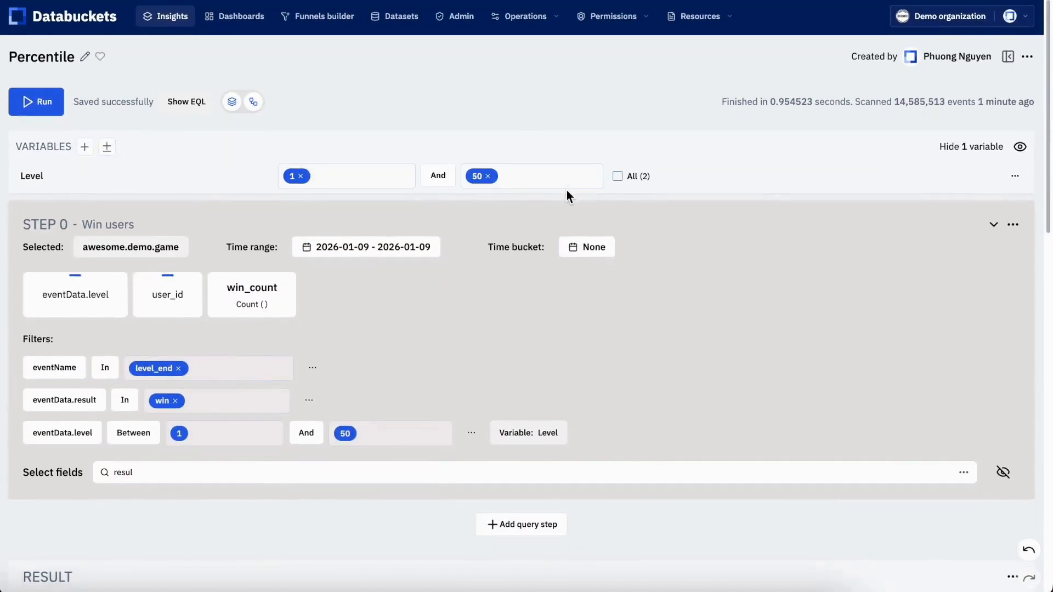
{"action": "left_click", "coordinate": [1013, 225]}
{"action": "scroll", "coordinate": [970, 443], "scroll_direction": "down", "scroll_amount": 4}
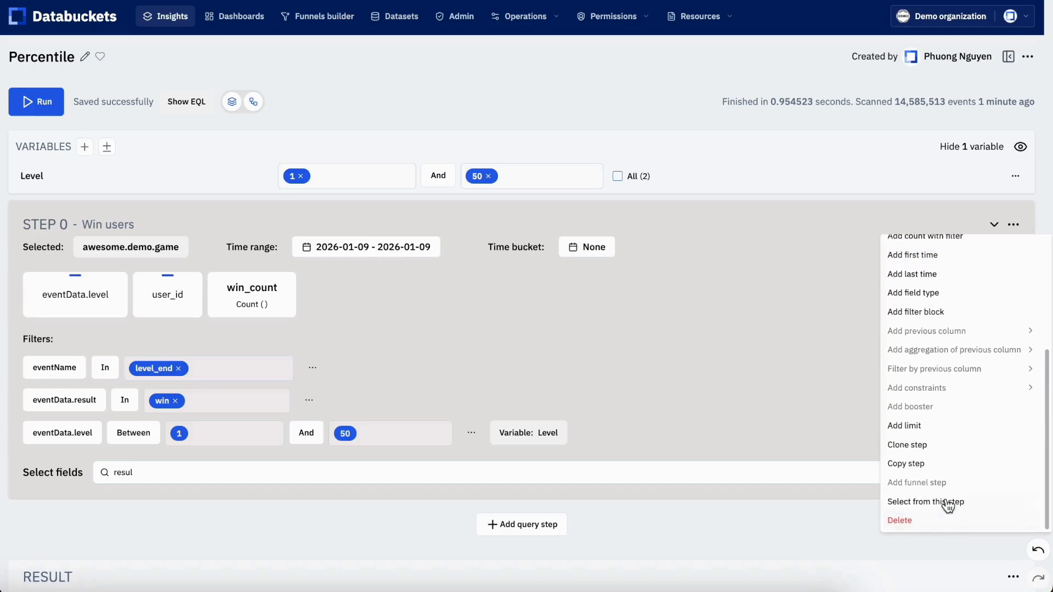
{"action": "left_click", "coordinate": [915, 447]}
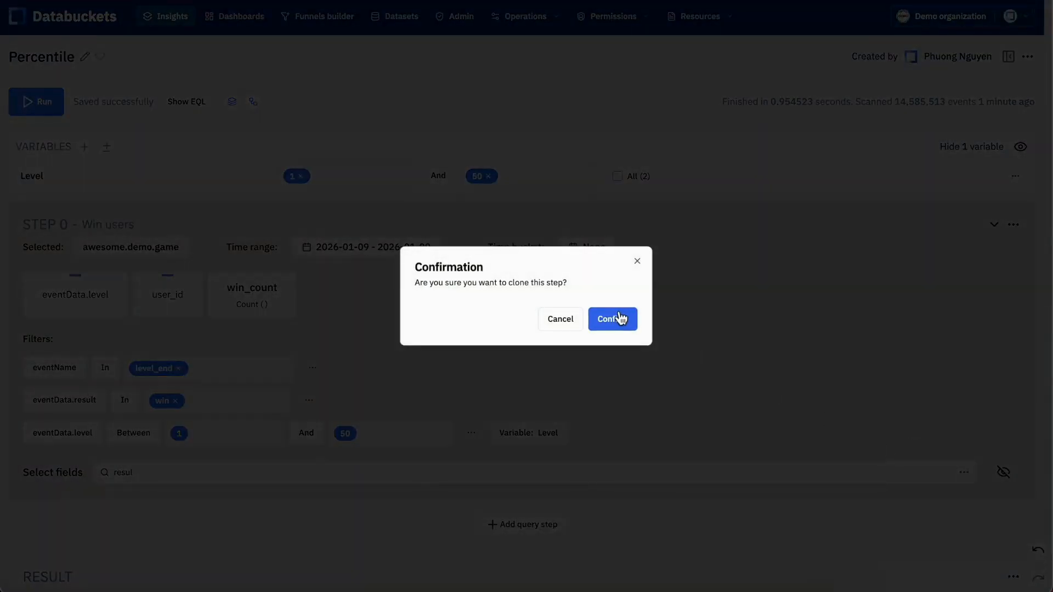
{"action": "left_click", "coordinate": [620, 318]}
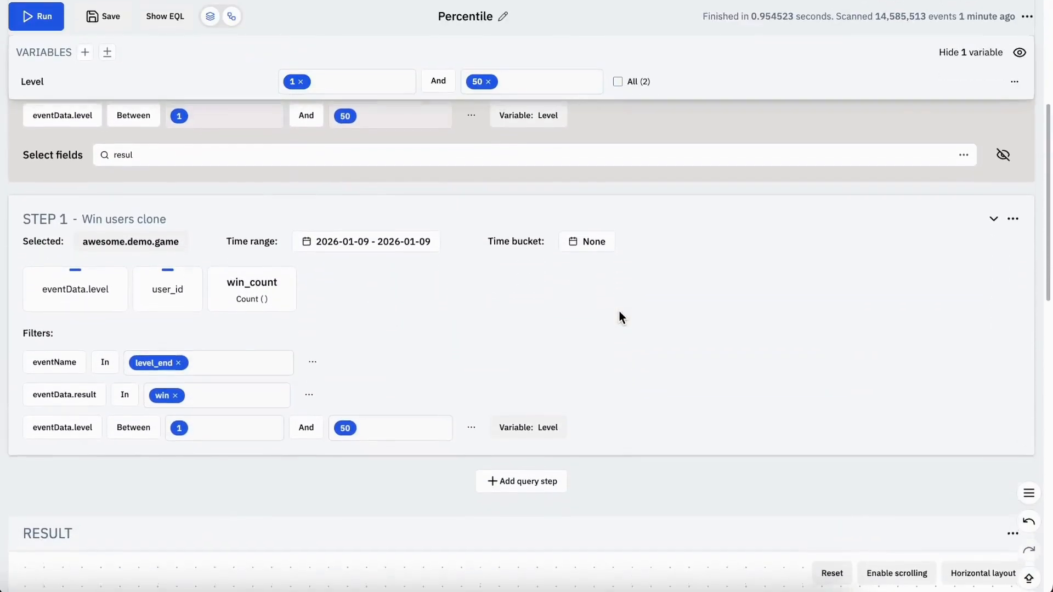
Rename STEP 1 to "Lose users" and save the insight
{"action": "left_click", "coordinate": [143, 215]}
{"action": "type", "text": "L"}
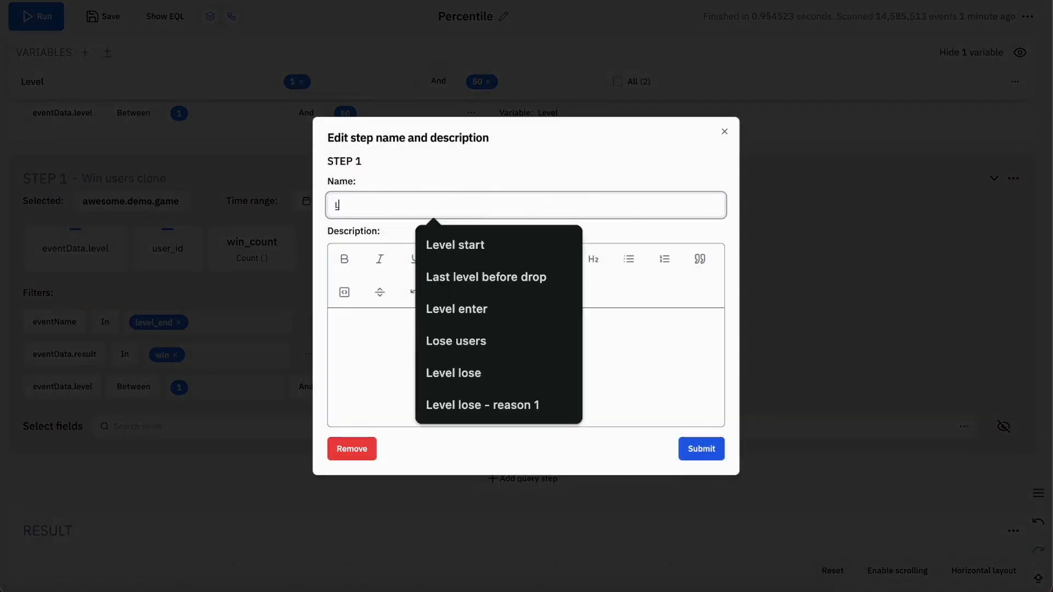
{"action": "type", "text": "ose users"}
{"action": "left_click", "coordinate": [429, 242]}
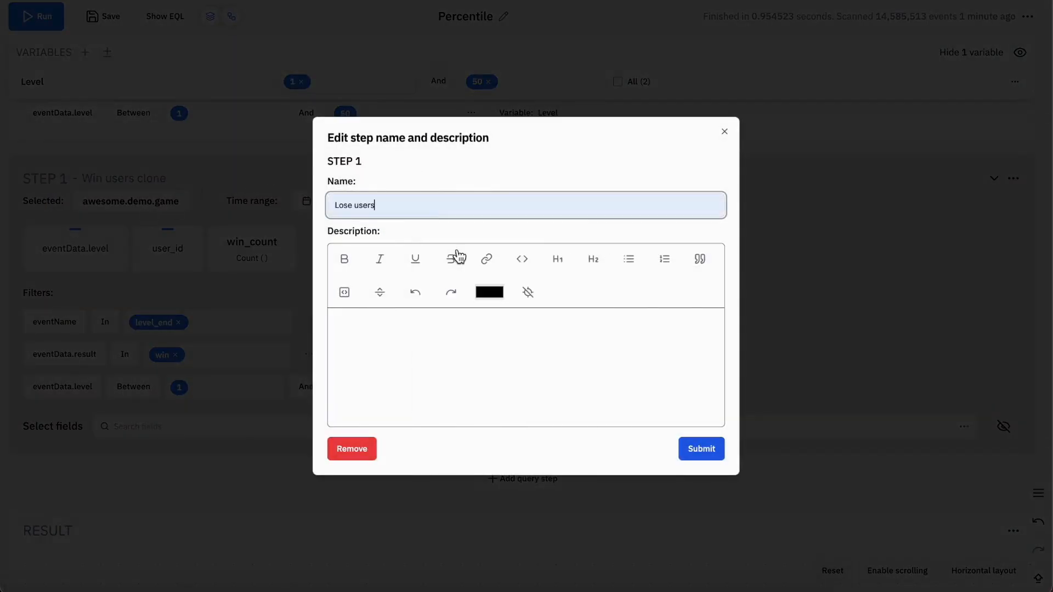
{"action": "left_click", "coordinate": [712, 449]}
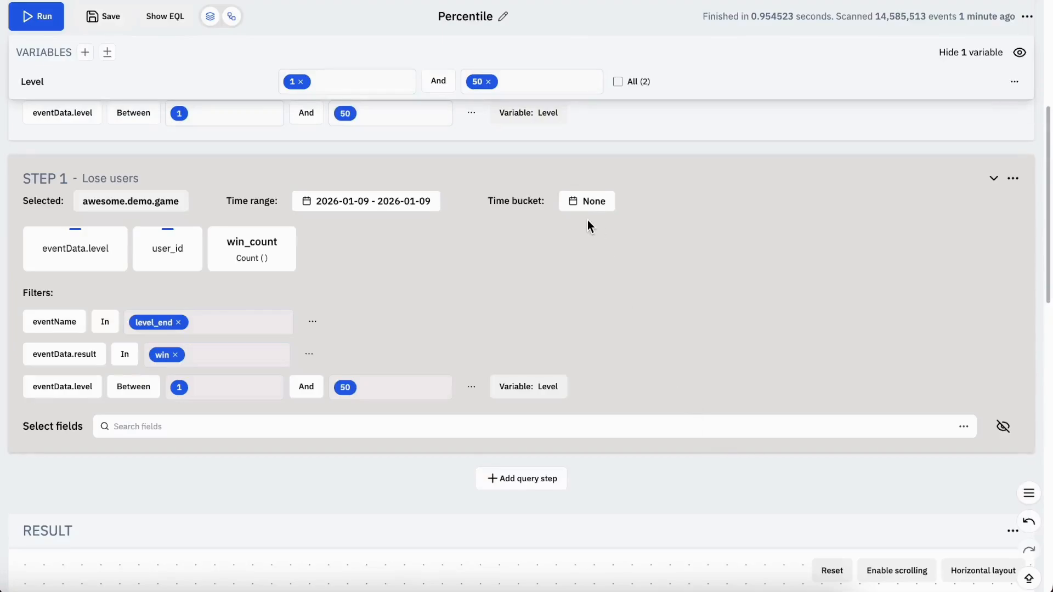
{"action": "key", "text": "ctrl+s"}
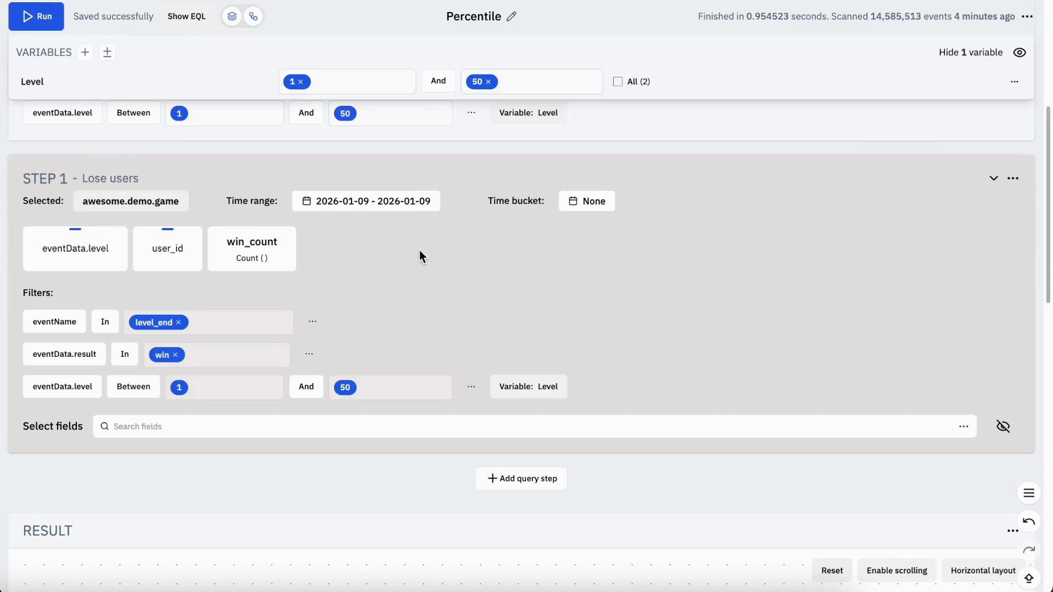
Change the eventData.result filter in STEP 1 to include only lose
{"action": "left_click", "coordinate": [204, 354]}
{"action": "key", "text": "BackSpace"}
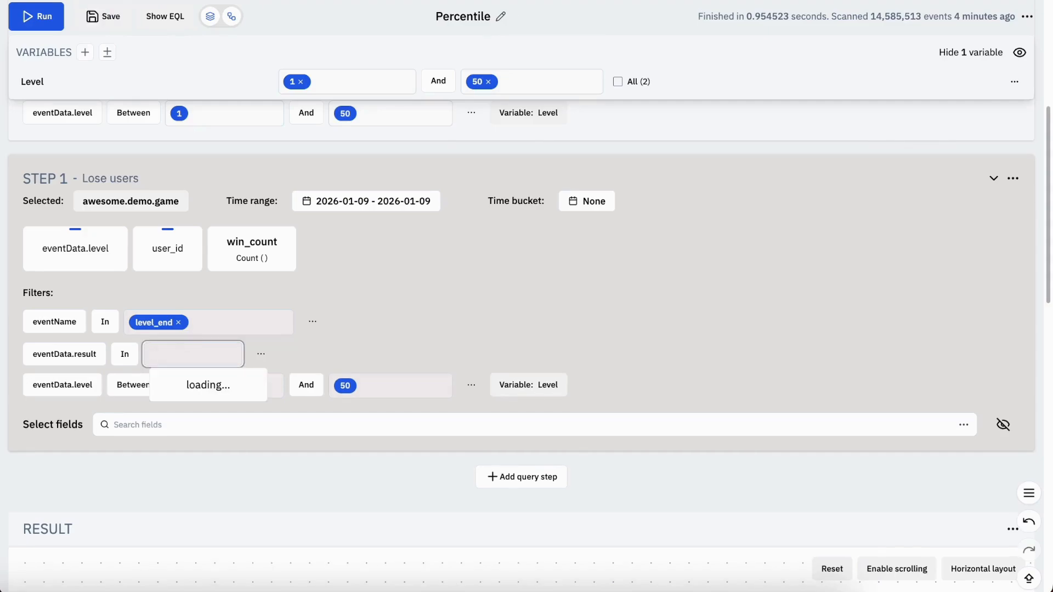
{"action": "type", "text": "lose"}
{"action": "left_click", "coordinate": [209, 384]}
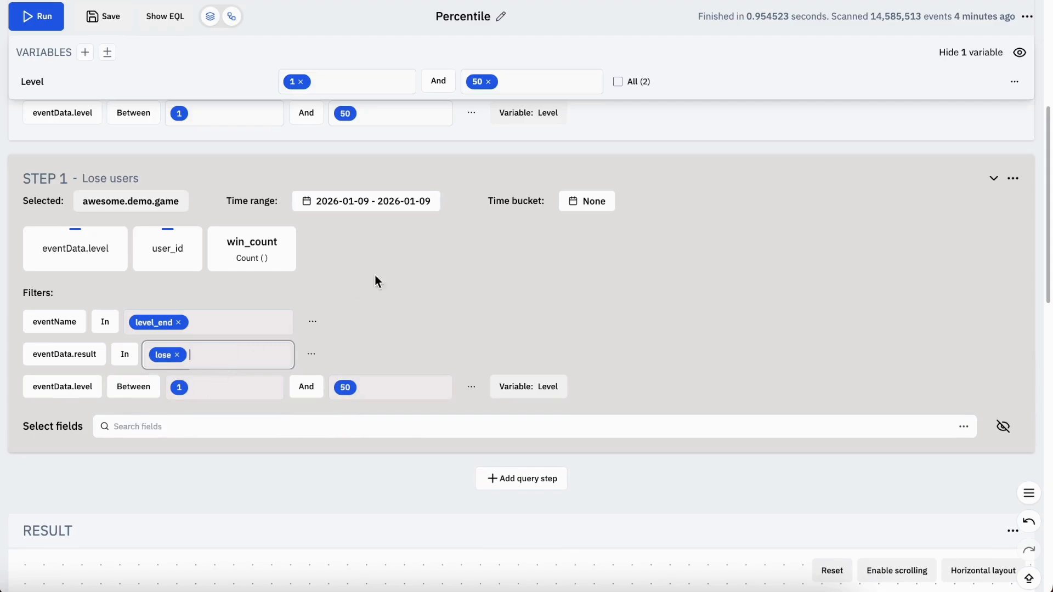
{"action": "left_click", "coordinate": [422, 264]}
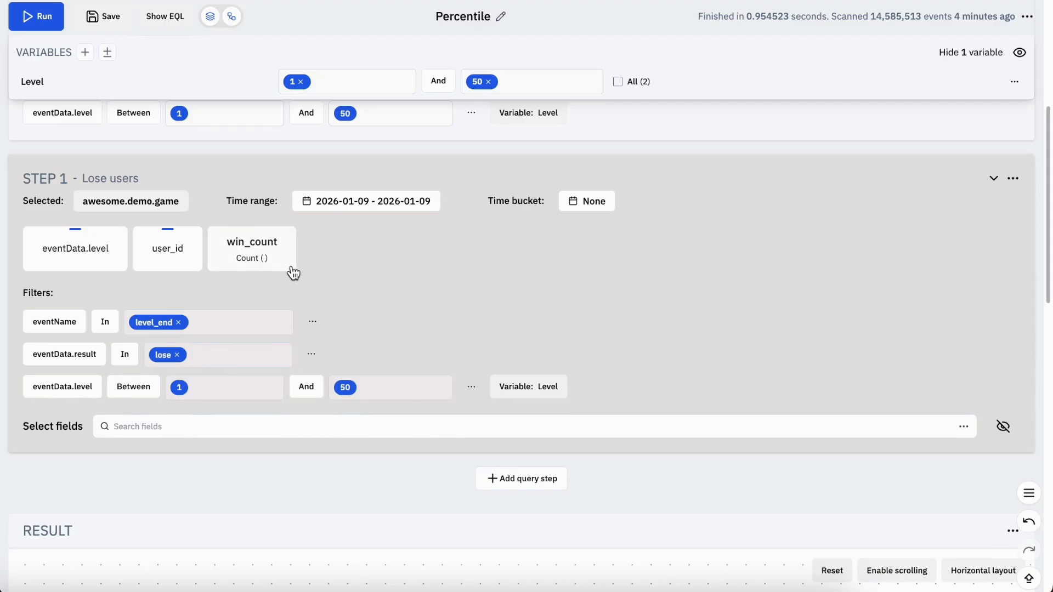
Change the alias of the Count column in STEP 1 to lose_count
{"action": "left_click", "coordinate": [254, 244]}
{"action": "left_click", "coordinate": [248, 358]}
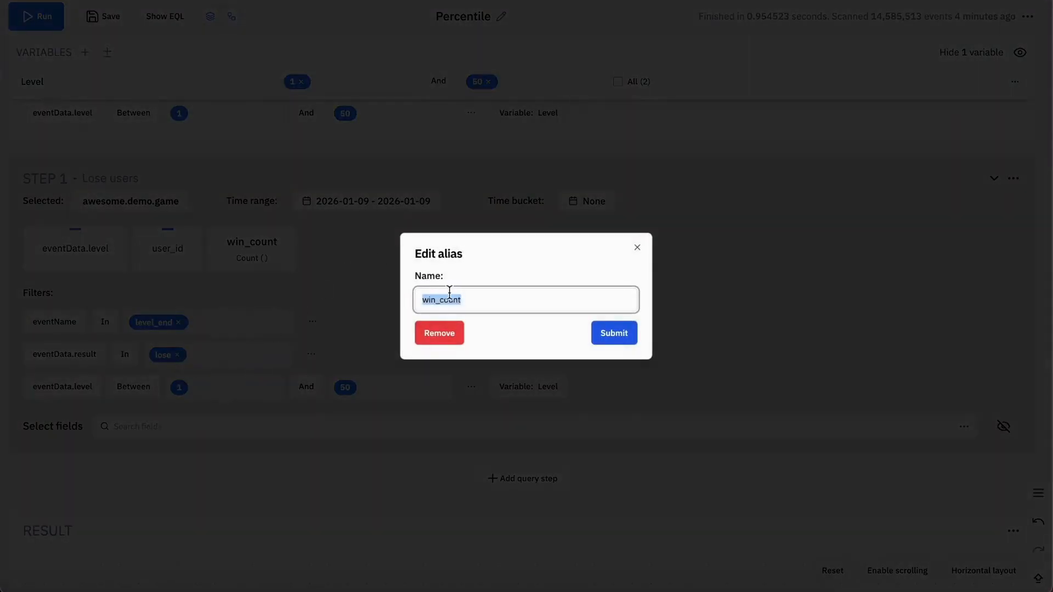
{"action": "left_click", "coordinate": [437, 299]}
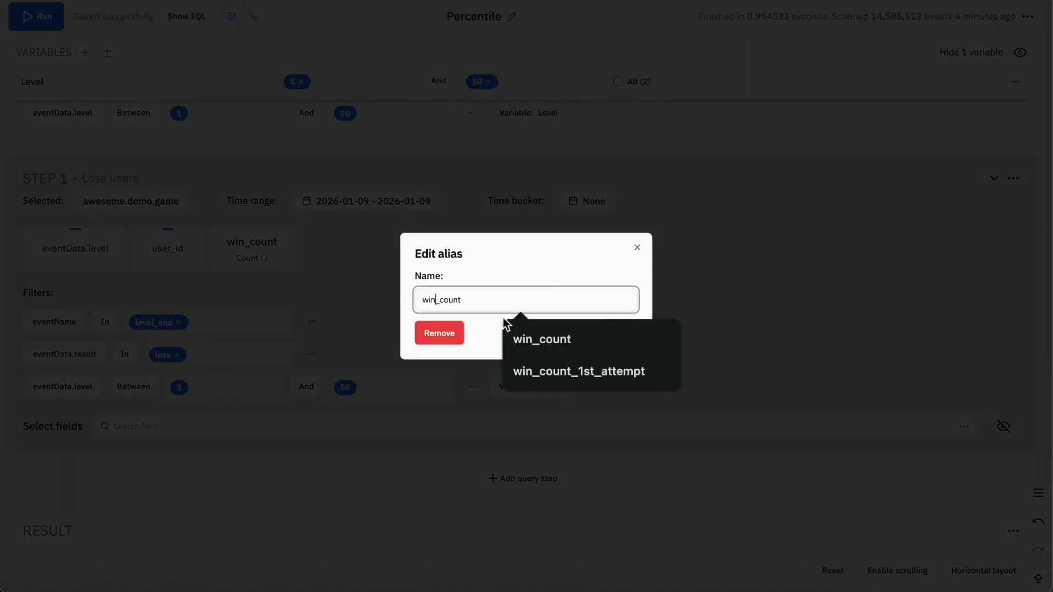
{"action": "type", "text": "lose"}
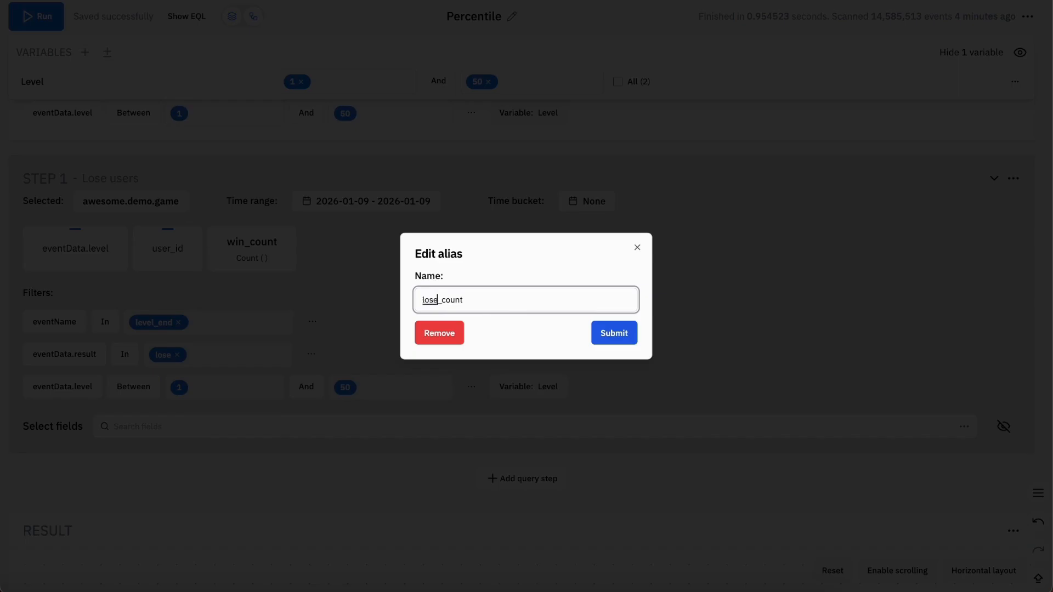
{"action": "left_click", "coordinate": [595, 331]}
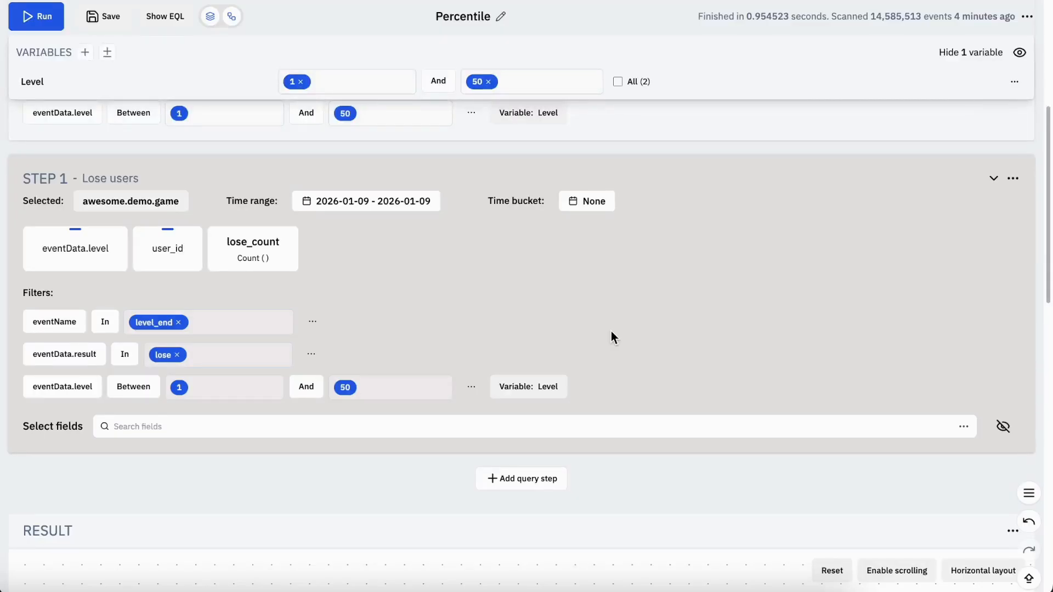
Add the previous column win_count from STEP 0 to STEP 1 with the alias win_count
{"action": "scroll", "coordinate": [613, 335], "scroll_direction": "up", "scroll_amount": 5}
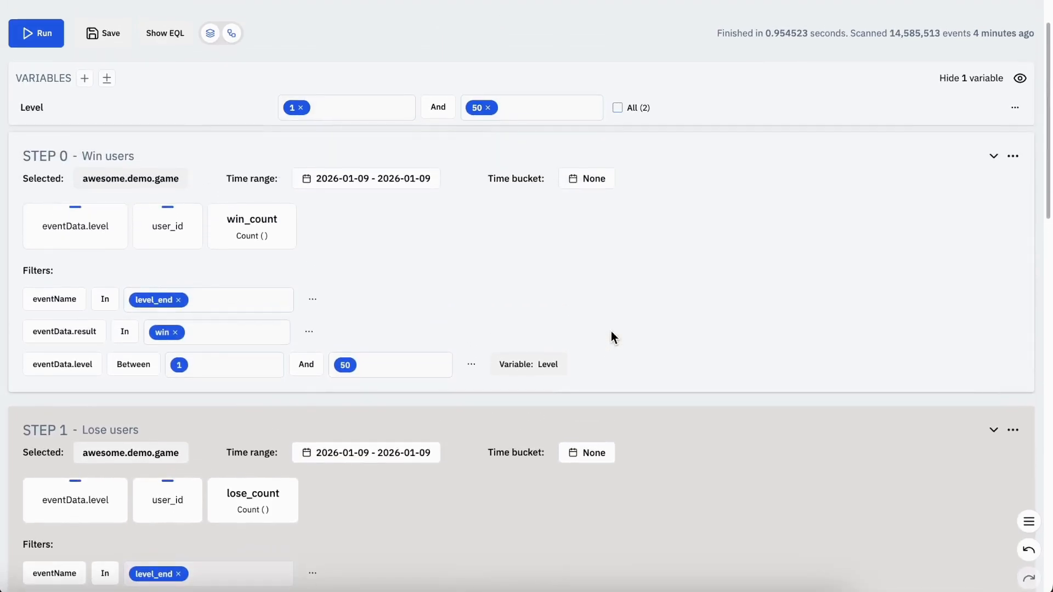
{"action": "scroll", "coordinate": [406, 214], "scroll_direction": "down", "scroll_amount": 2}
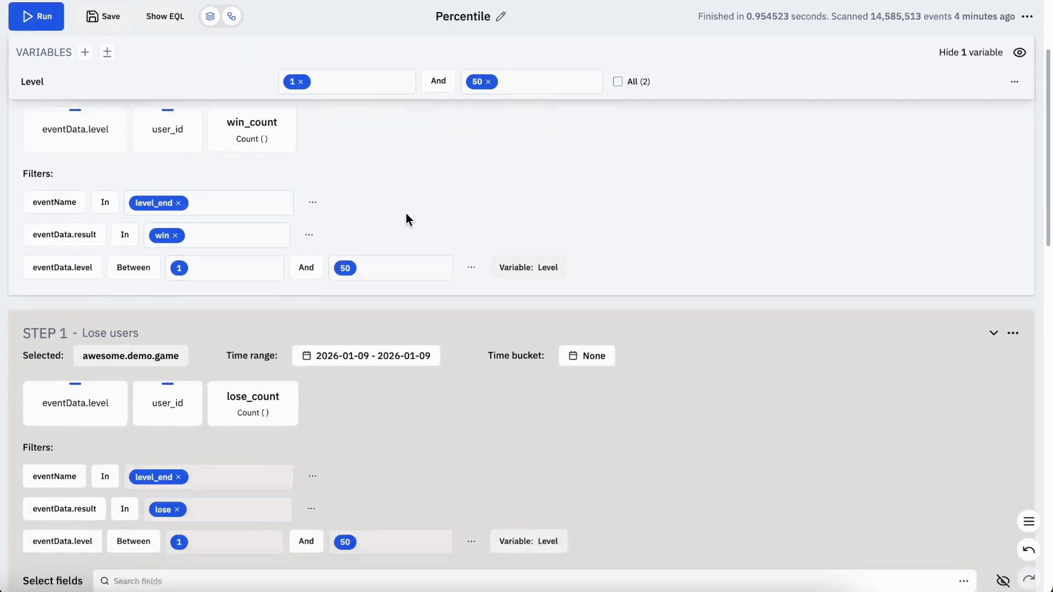
{"action": "scroll", "coordinate": [406, 215], "scroll_direction": "down", "scroll_amount": 2}
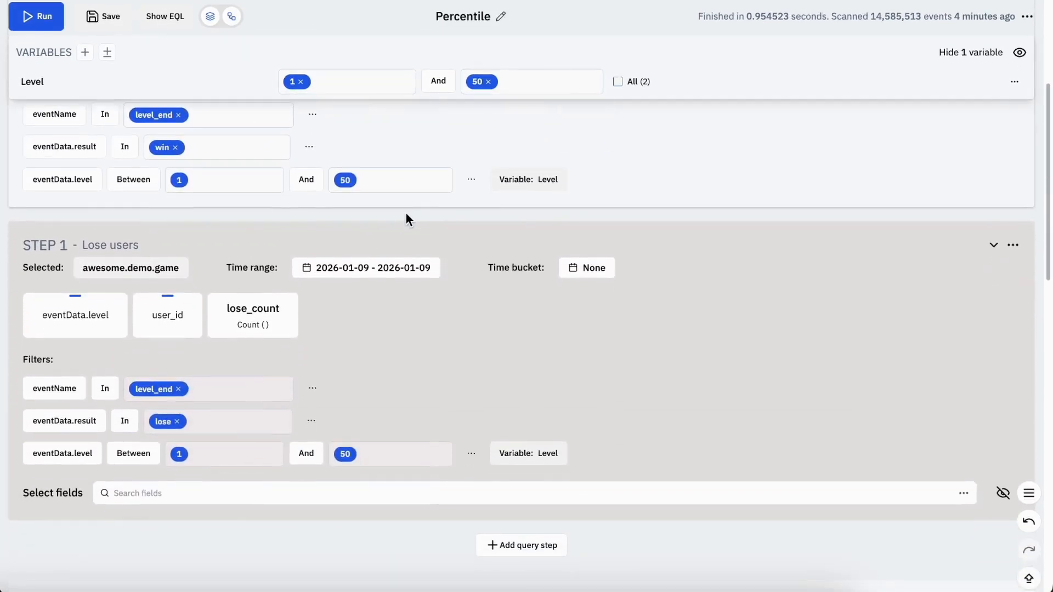
{"action": "left_click", "coordinate": [1013, 245]}
{"action": "scroll", "coordinate": [981, 423], "scroll_direction": "down", "scroll_amount": 5}
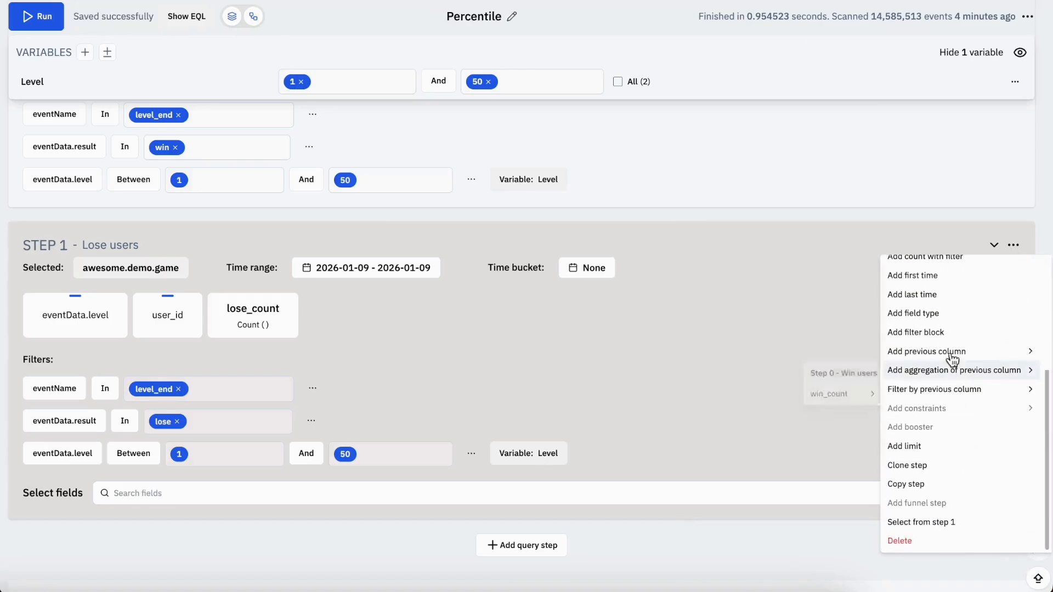
{"action": "mouse_move", "coordinate": [922, 351]}
{"action": "left_click", "coordinate": [847, 378]}
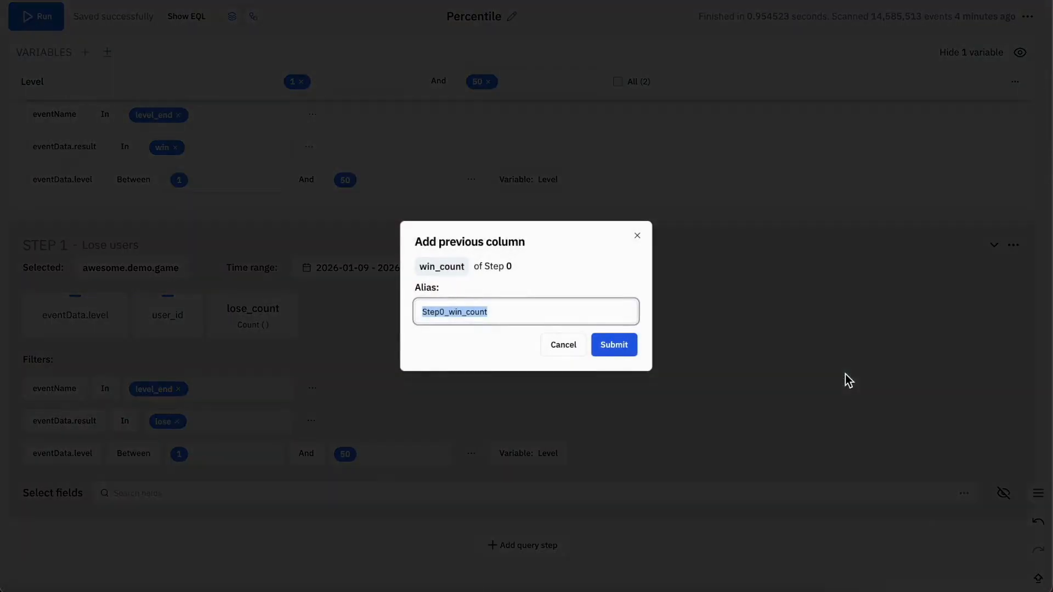
{"action": "left_click", "coordinate": [450, 310]}
{"action": "key", "text": "shift+Home"}
{"action": "key", "text": "BackSpace"}
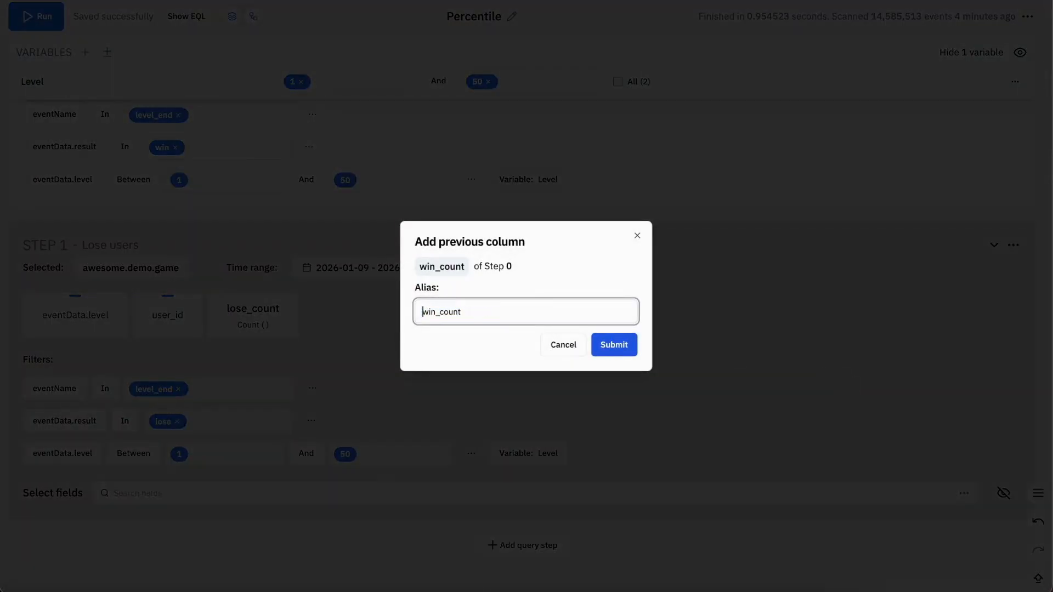
{"action": "left_click", "coordinate": [620, 351]}
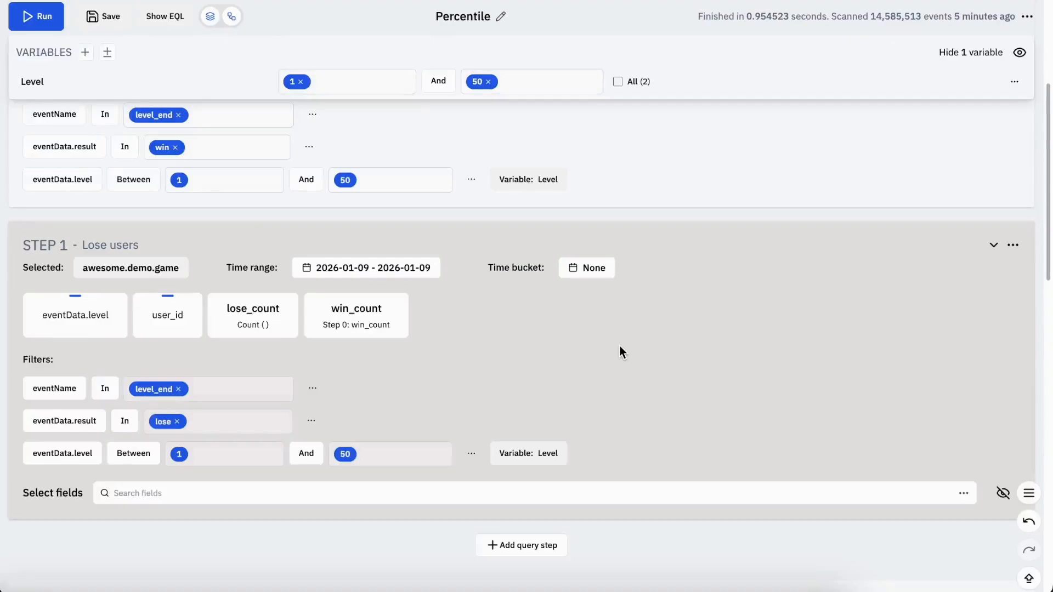
Add a limit to STEP 1 that requires win_count to be Greater or Equal to 1
{"action": "left_click", "coordinate": [380, 311]}
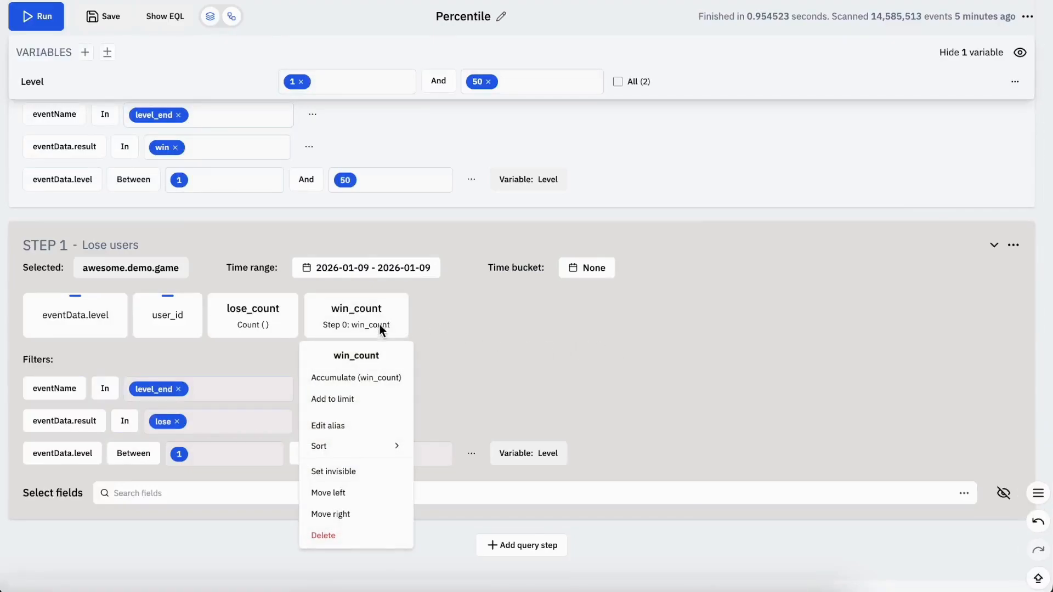
{"action": "left_click", "coordinate": [381, 400]}
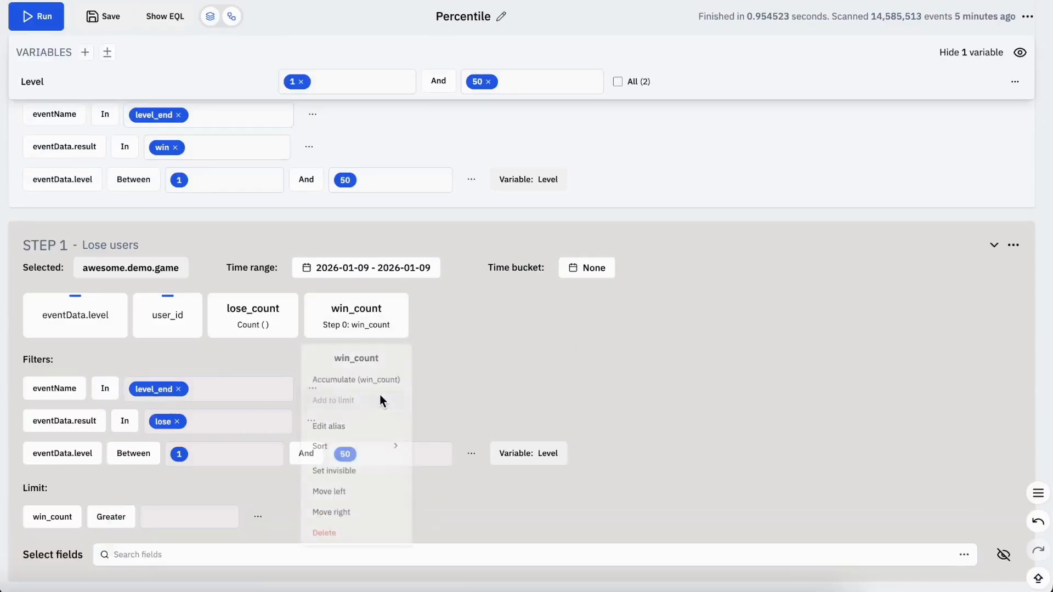
{"action": "left_click", "coordinate": [258, 518]}
{"action": "left_click", "coordinate": [332, 415]}
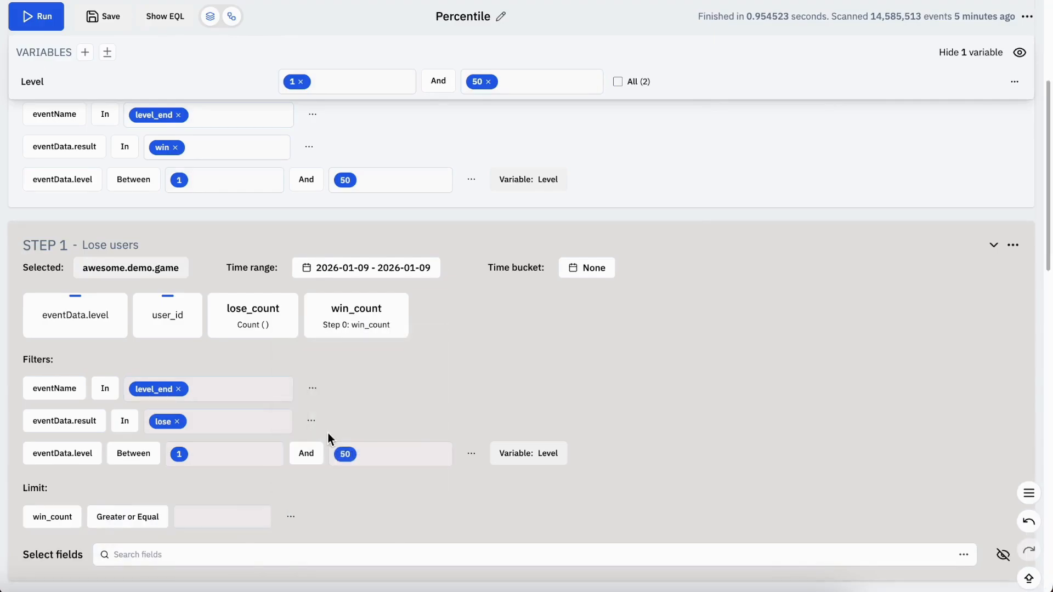
{"action": "left_click", "coordinate": [231, 514]}
{"action": "type", "text": "1"}
{"action": "left_click", "coordinate": [226, 537]}
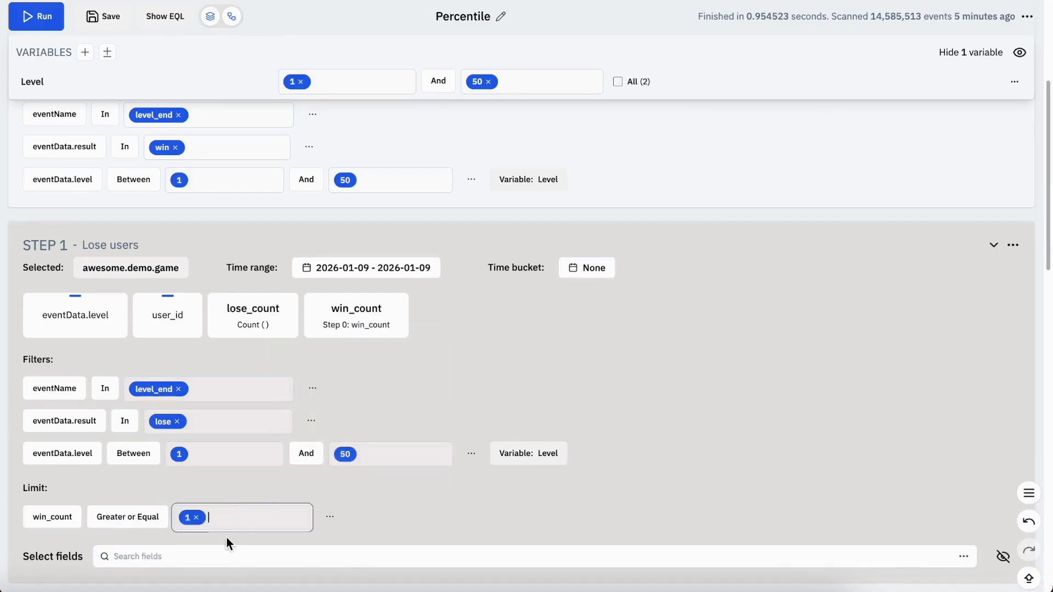
Filter STEP 1 by the previous column user_id from Step 0 - Win users
{"action": "left_click", "coordinate": [1015, 289]}
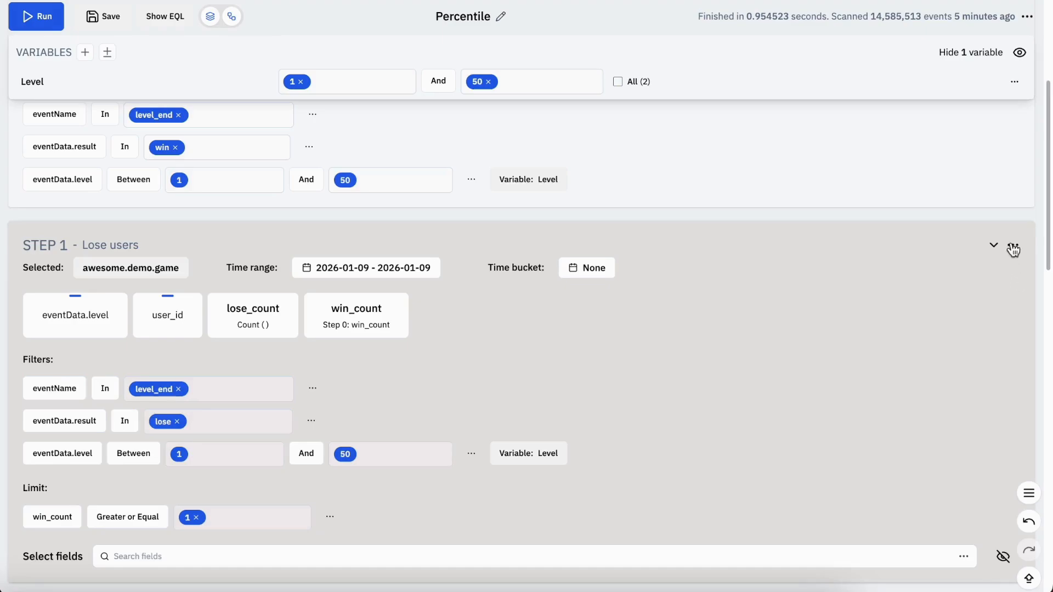
{"action": "left_click", "coordinate": [1013, 245]}
{"action": "scroll", "coordinate": [1004, 384], "scroll_direction": "down", "scroll_amount": 3}
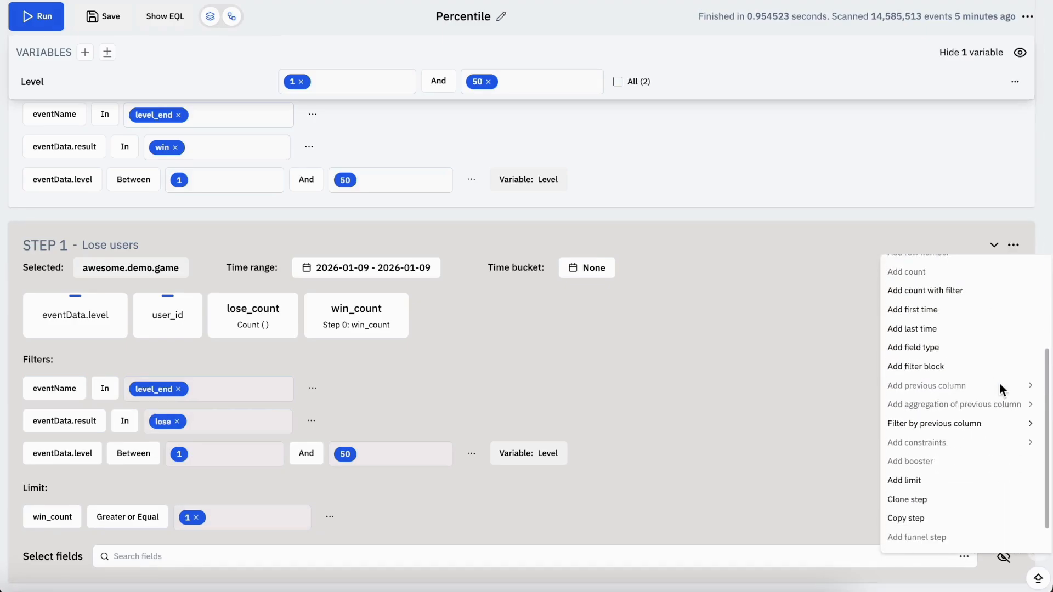
{"action": "scroll", "coordinate": [1003, 390], "scroll_direction": "down", "scroll_amount": 1}
{"action": "mouse_move", "coordinate": [980, 407]}
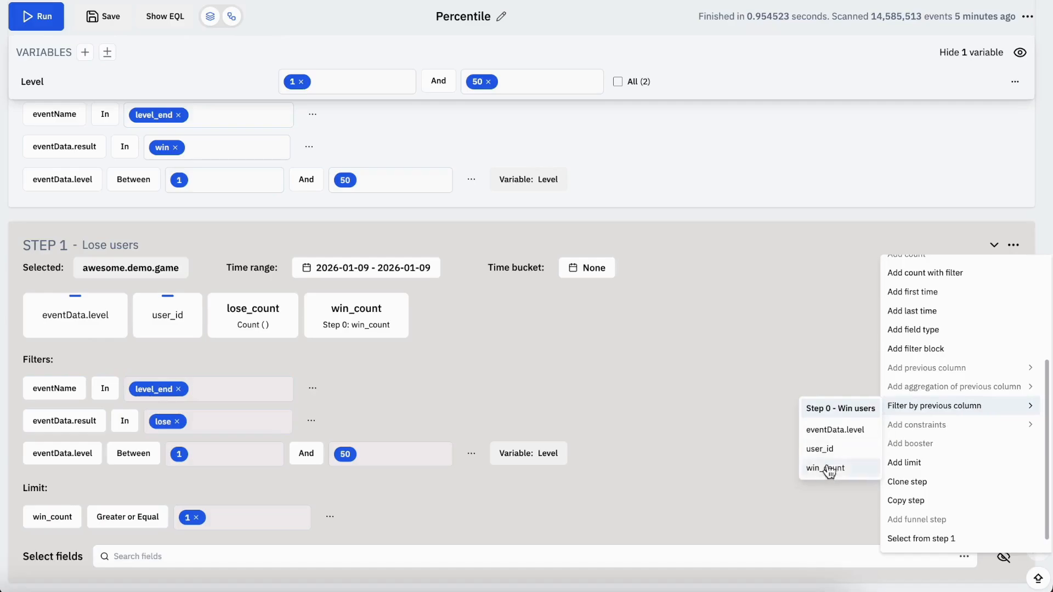
{"action": "left_click", "coordinate": [823, 449]}
{"action": "scroll", "coordinate": [826, 449], "scroll_direction": "down", "scroll_amount": 2}
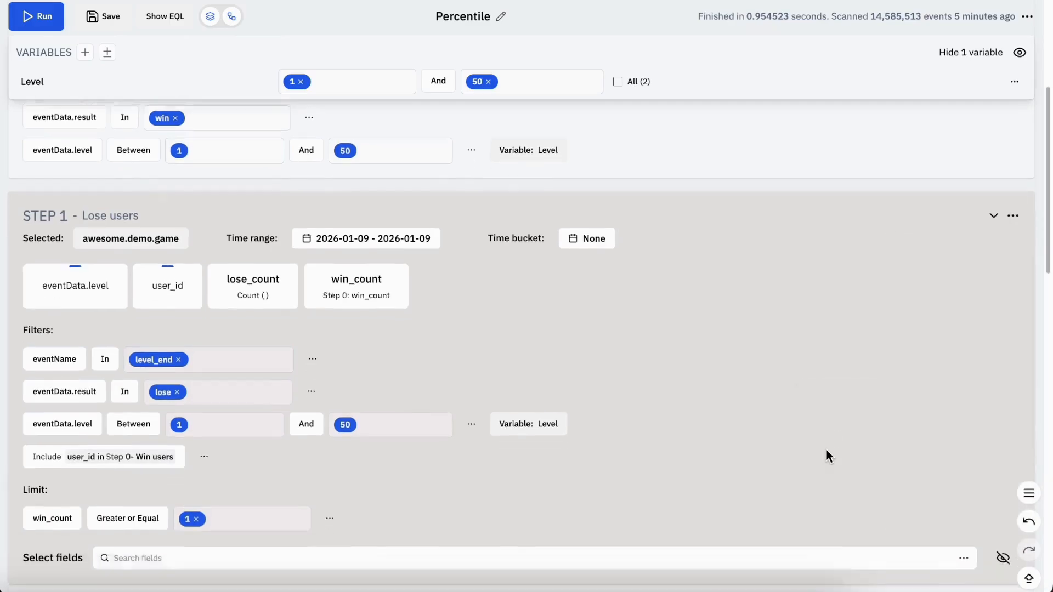
Sort the eventData.level column of STEP 1 in ascending order
{"action": "scroll", "coordinate": [826, 450], "scroll_direction": "up", "scroll_amount": 6}
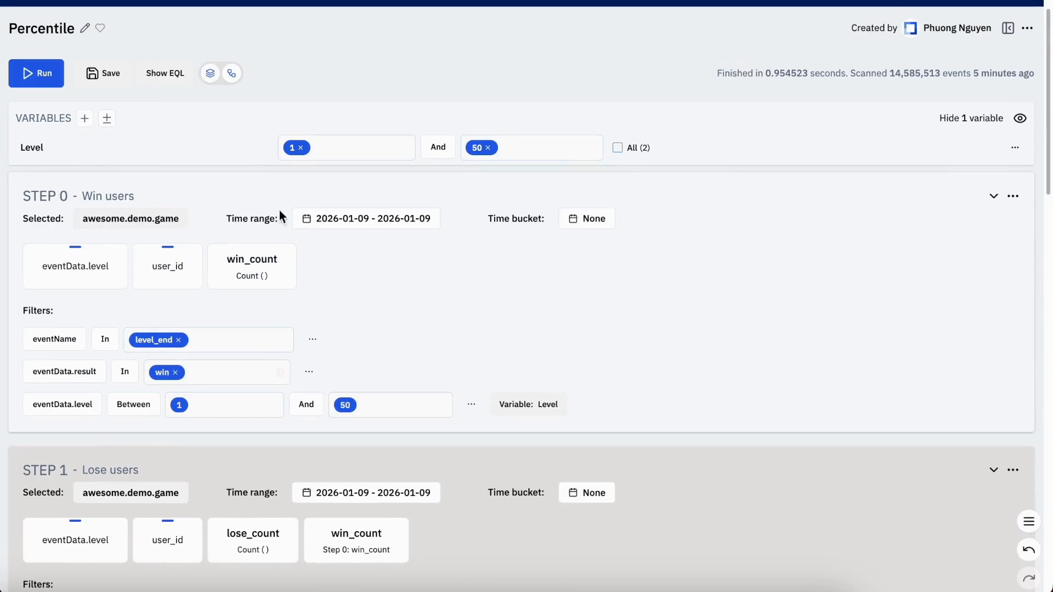
{"action": "scroll", "coordinate": [663, 393], "scroll_direction": "down", "scroll_amount": 5}
{"action": "scroll", "coordinate": [663, 394], "scroll_direction": "down", "scroll_amount": 1}
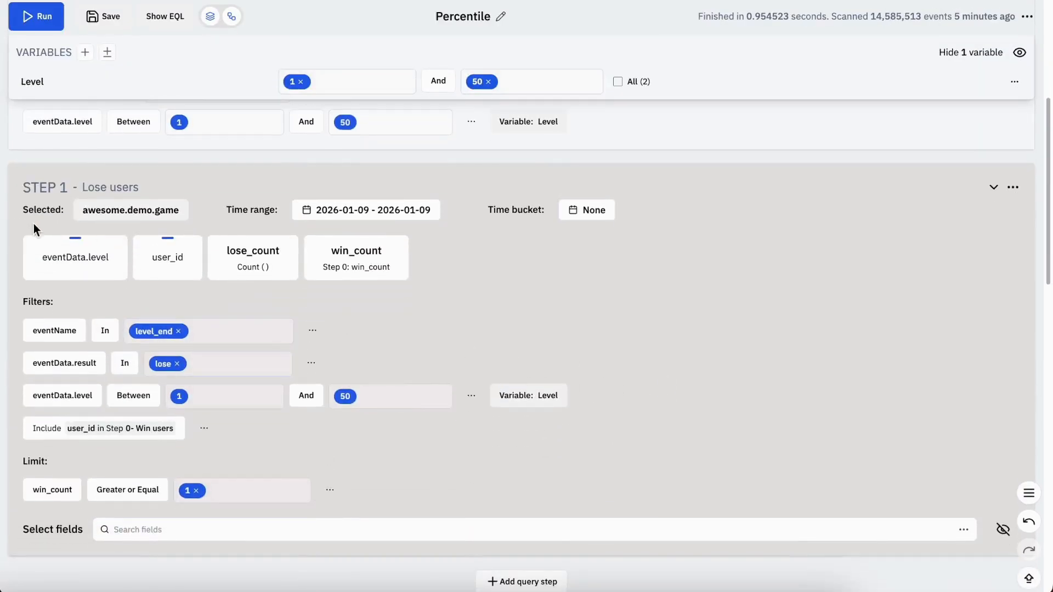
{"action": "left_click", "coordinate": [76, 254]}
{"action": "scroll", "coordinate": [65, 532], "scroll_direction": "down", "scroll_amount": 1}
{"action": "mouse_move", "coordinate": [68, 527]}
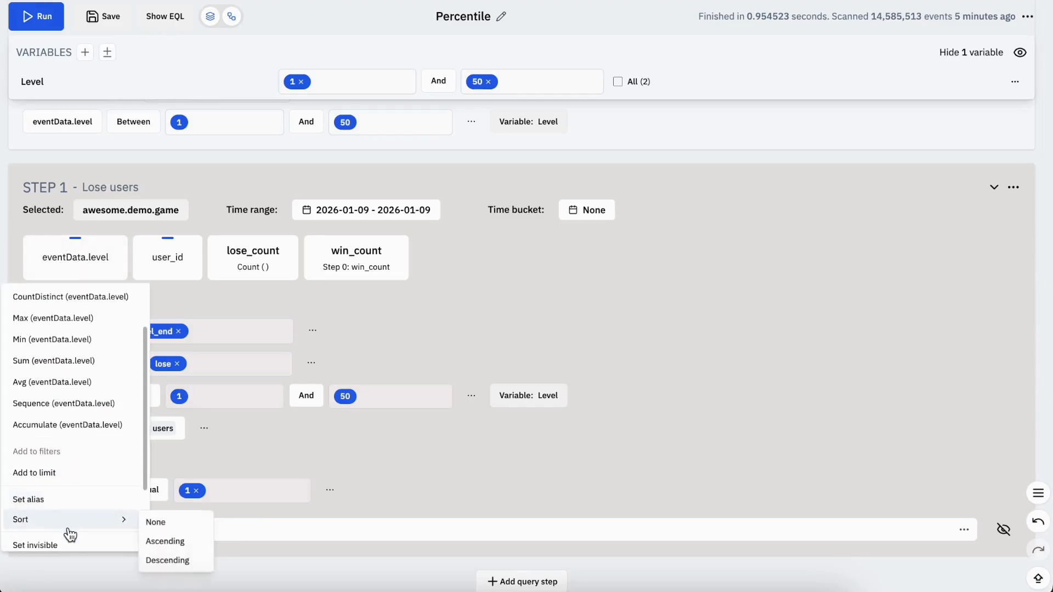
{"action": "left_click", "coordinate": [216, 543]}
Save the insight and run the query
{"action": "key", "text": "ctrl+s"}
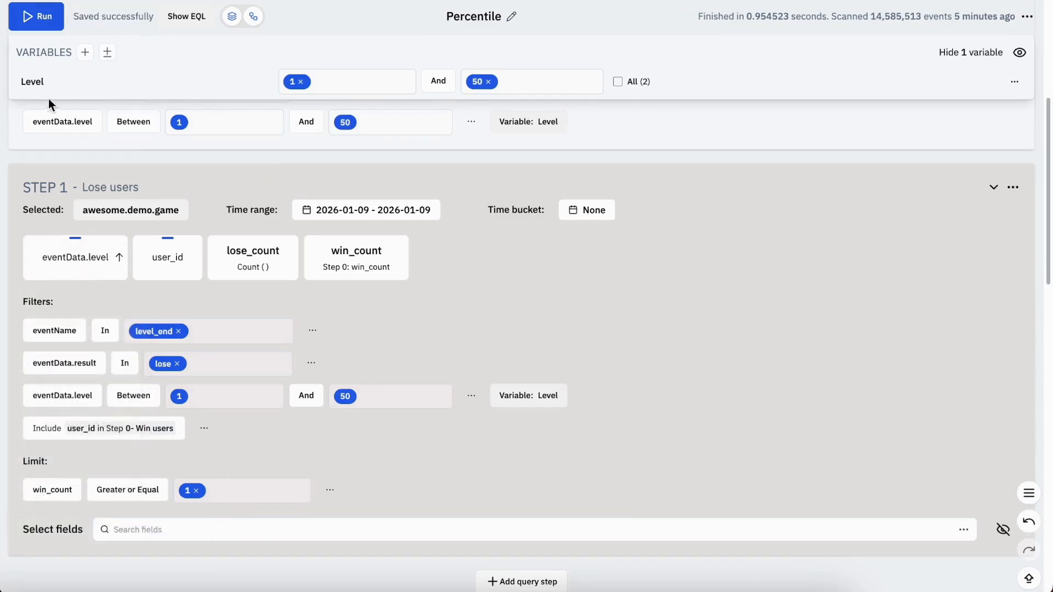
{"action": "left_click", "coordinate": [52, 19]}
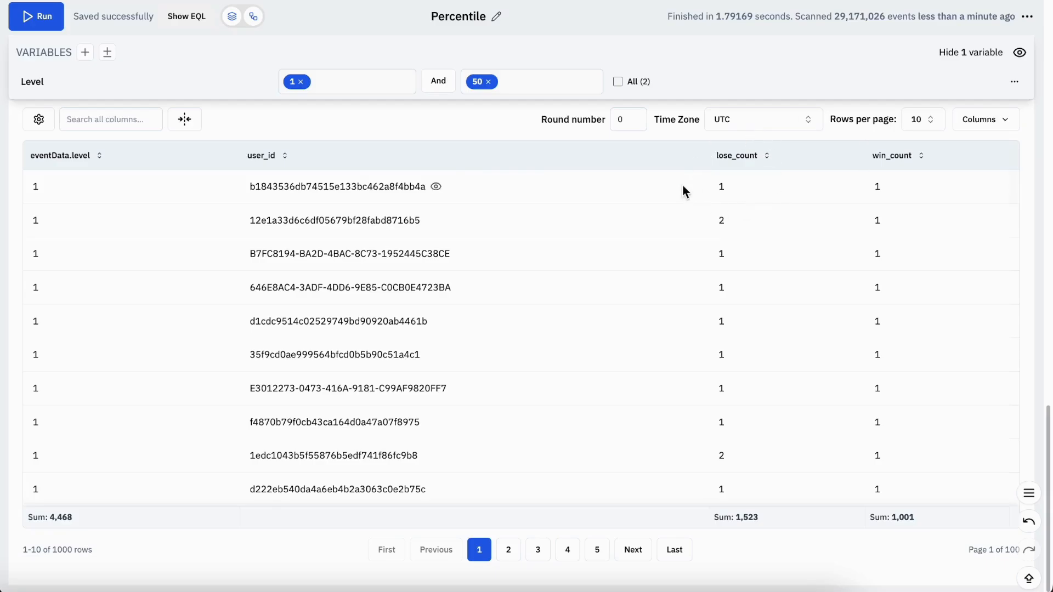
Clone STEP 1 (Lose users) as a new query step
{"action": "scroll", "coordinate": [683, 186], "scroll_direction": "up", "scroll_amount": 15}
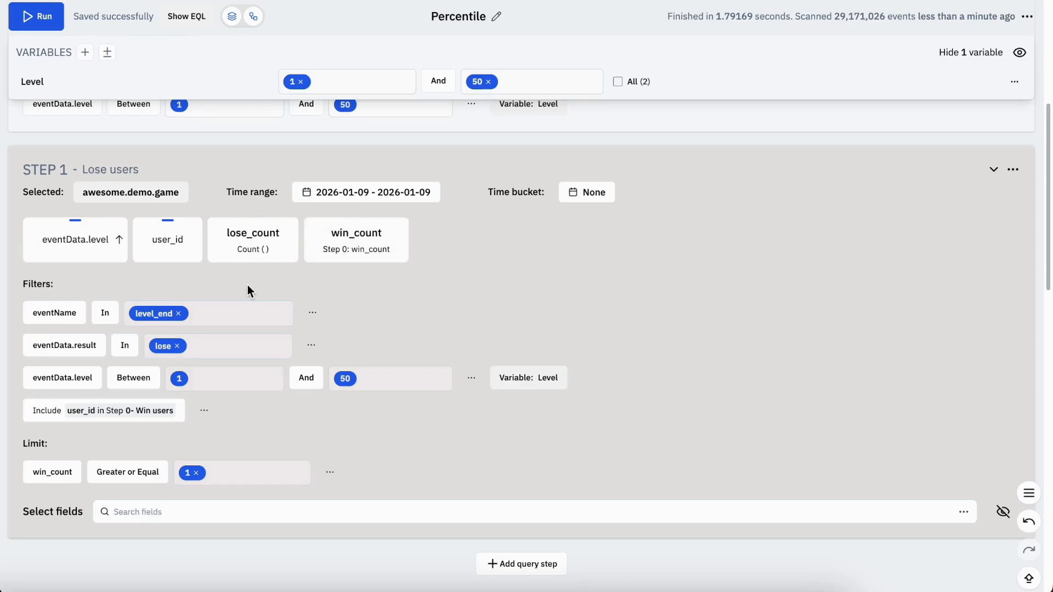
{"action": "left_click", "coordinate": [1014, 170]}
{"action": "scroll", "coordinate": [978, 334], "scroll_direction": "down", "scroll_amount": 3}
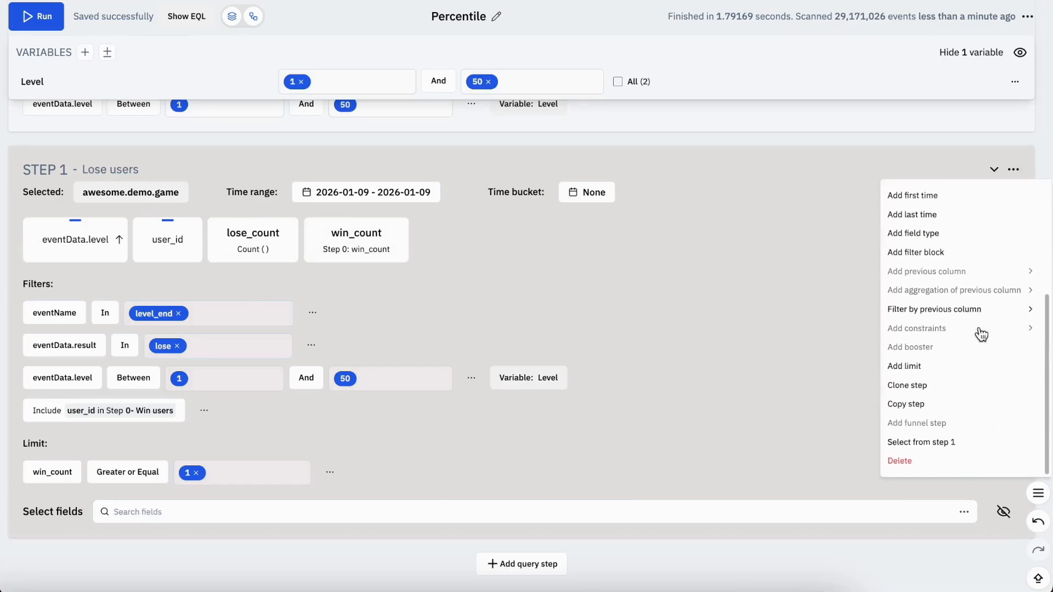
{"action": "left_click", "coordinate": [928, 389]}
{"action": "left_click", "coordinate": [616, 317]}
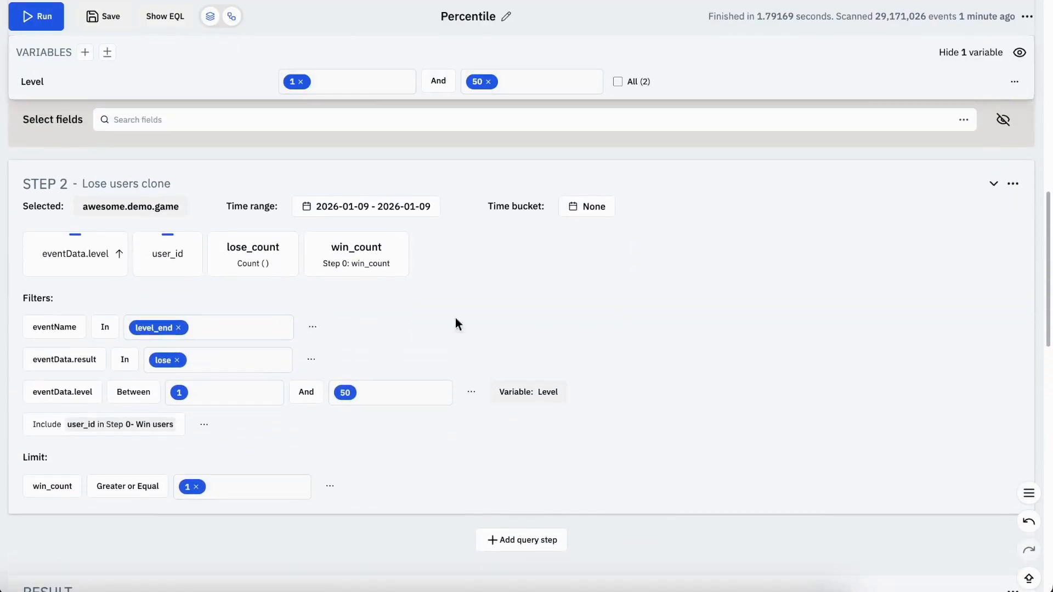
Rename the cloned STEP 2 to Percentile
{"action": "left_click", "coordinate": [137, 186]}
{"action": "type", "text": "Percentile"}
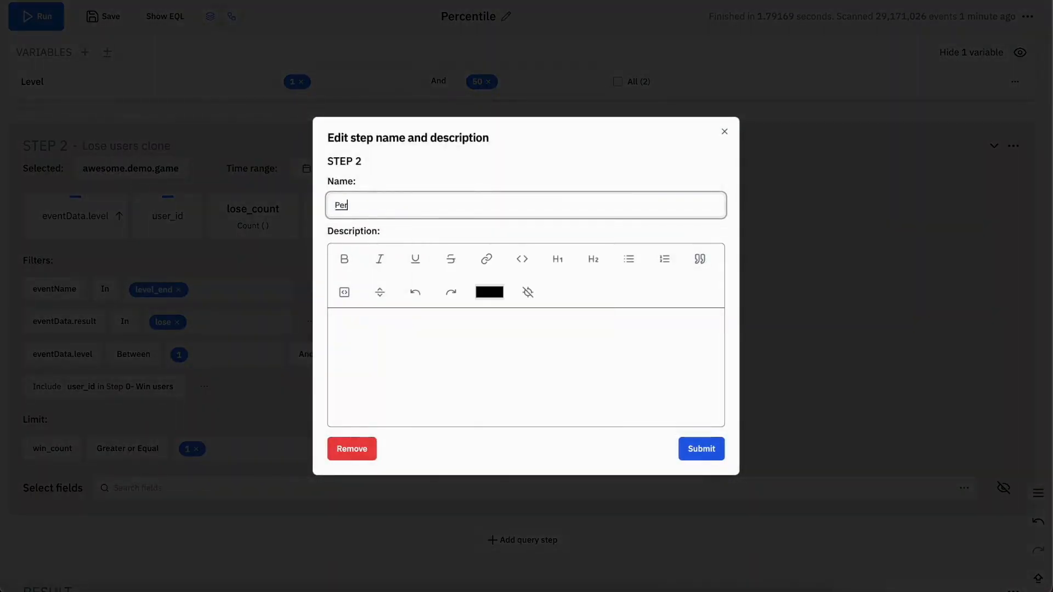
{"action": "left_click", "coordinate": [706, 455]}
Delete the win_count limit from STEP 2
{"action": "left_click", "coordinate": [330, 449]}
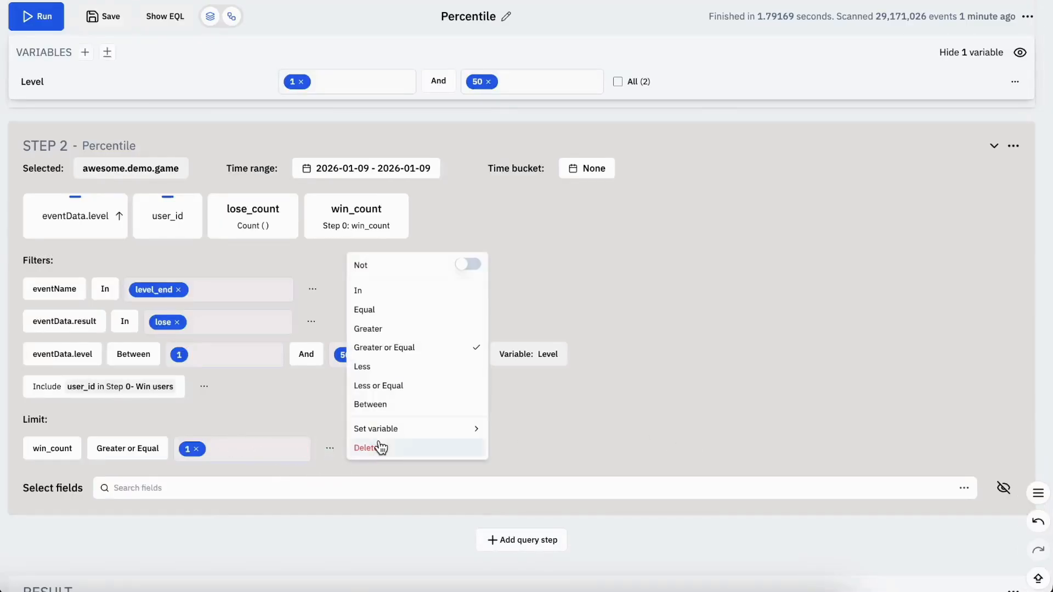
{"action": "left_click", "coordinate": [376, 445]}
{"action": "left_click", "coordinate": [619, 320]}
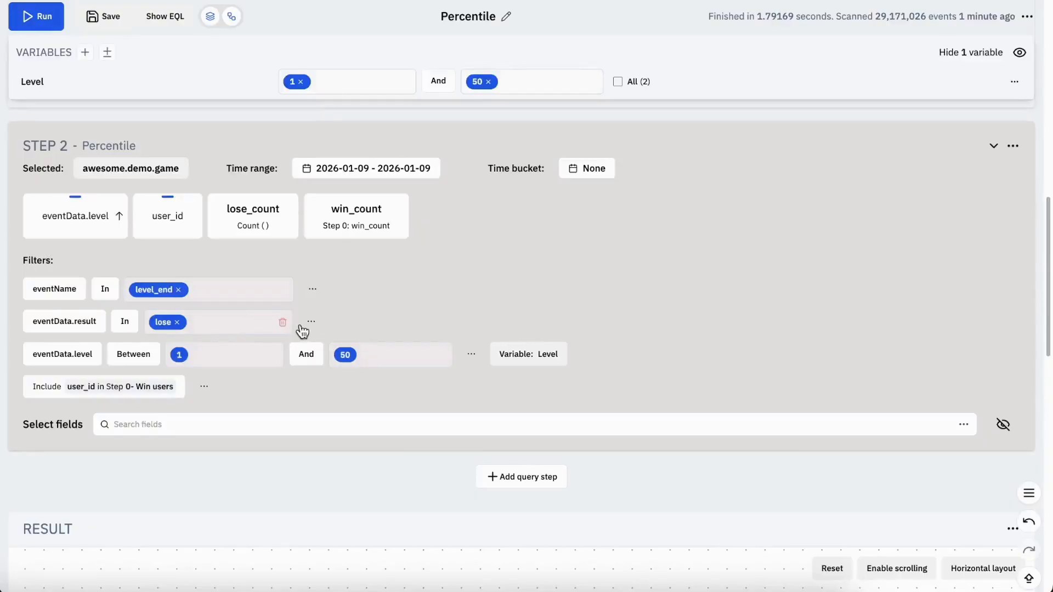
Delete the eventData.result and eventName filters from STEP 2
{"action": "left_click", "coordinate": [311, 321]}
{"action": "left_click", "coordinate": [362, 321]}
{"action": "left_click", "coordinate": [614, 320]}
{"action": "left_click", "coordinate": [313, 289]}
{"action": "left_click", "coordinate": [365, 290]}
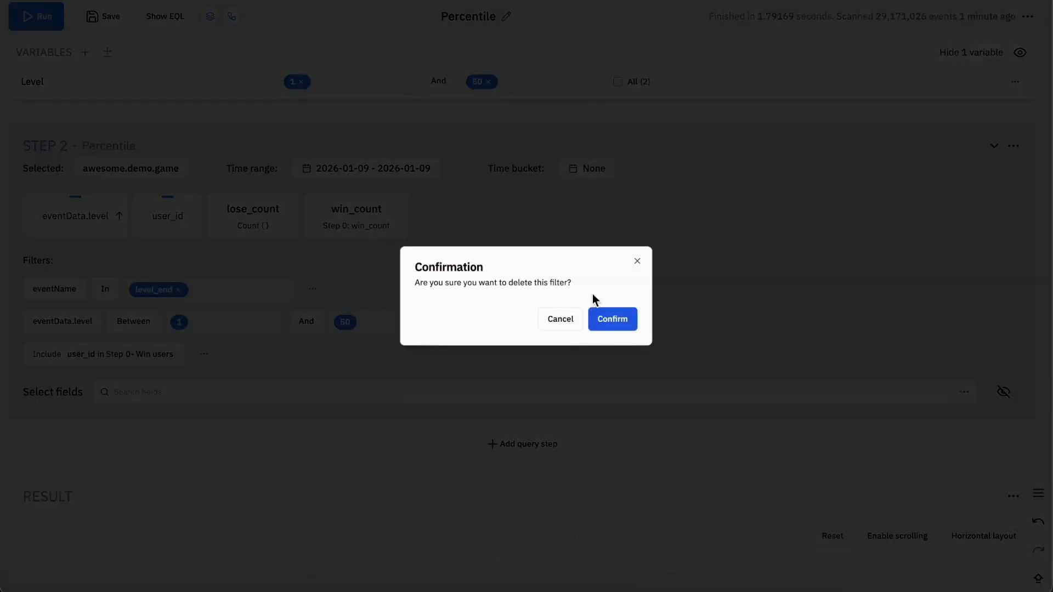
{"action": "left_click", "coordinate": [610, 317]}
Delete the user_id, lose_count and win_count columns from STEP 2, keeping only eventData.level
{"action": "left_click", "coordinate": [183, 219]}
{"action": "scroll", "coordinate": [164, 411], "scroll_direction": "down", "scroll_amount": 2}
{"action": "left_click", "coordinate": [154, 500]}
{"action": "left_click", "coordinate": [170, 216]}
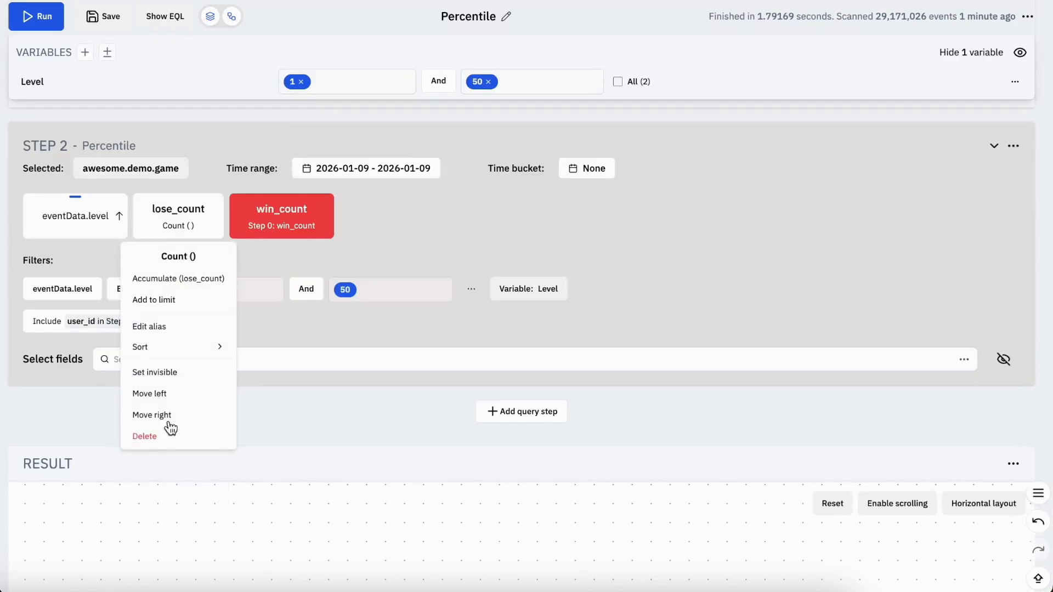
{"action": "left_click", "coordinate": [169, 433]}
{"action": "left_click", "coordinate": [206, 222]}
{"action": "left_click", "coordinate": [196, 438]}
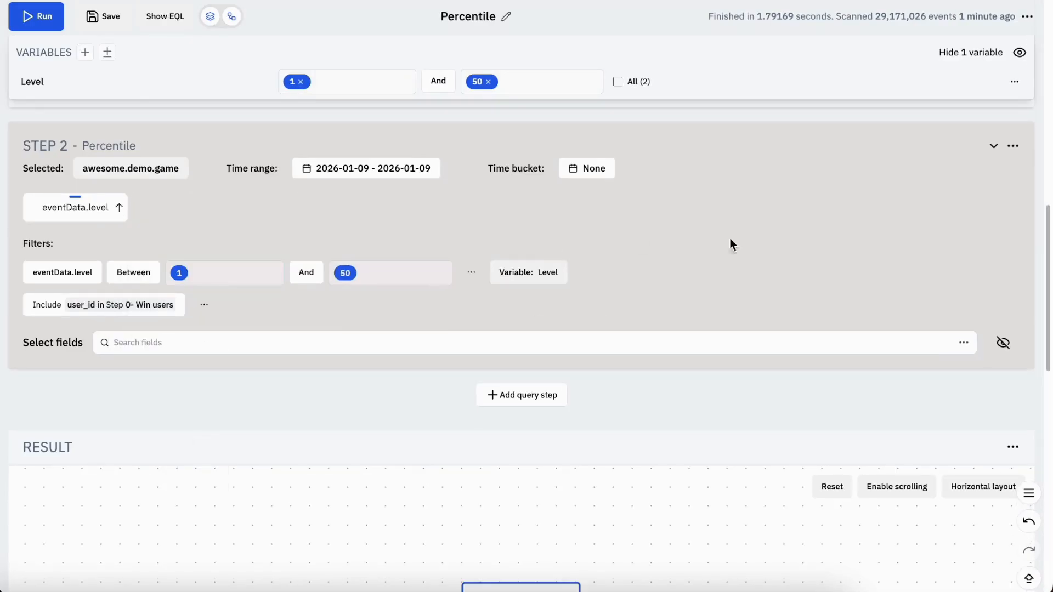
Delete the STEP 2 filter that includes user_id from Step 0 - Win users
{"action": "scroll", "coordinate": [843, 259], "scroll_direction": "up", "scroll_amount": 2}
{"action": "left_click", "coordinate": [203, 391]}
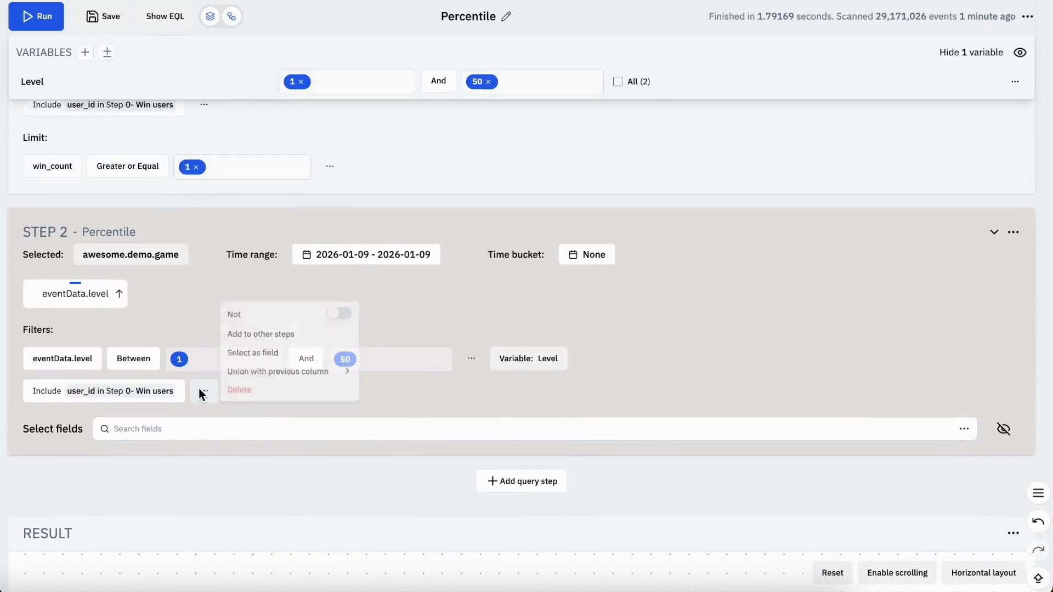
{"action": "left_click", "coordinate": [228, 391]}
{"action": "left_click", "coordinate": [615, 325]}
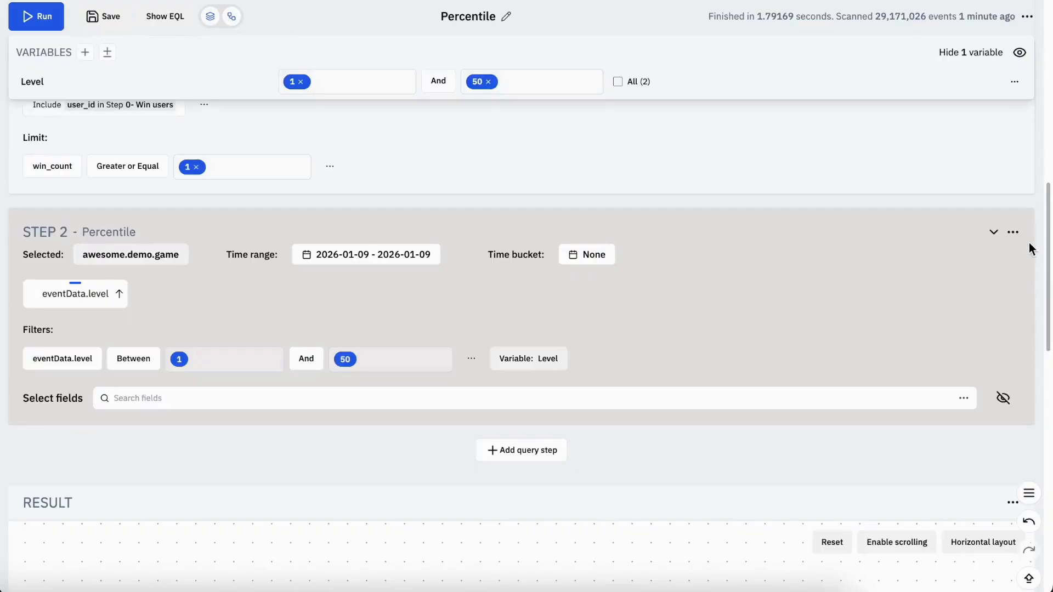
{"action": "scroll", "coordinate": [736, 332], "scroll_direction": "up", "scroll_amount": 3}
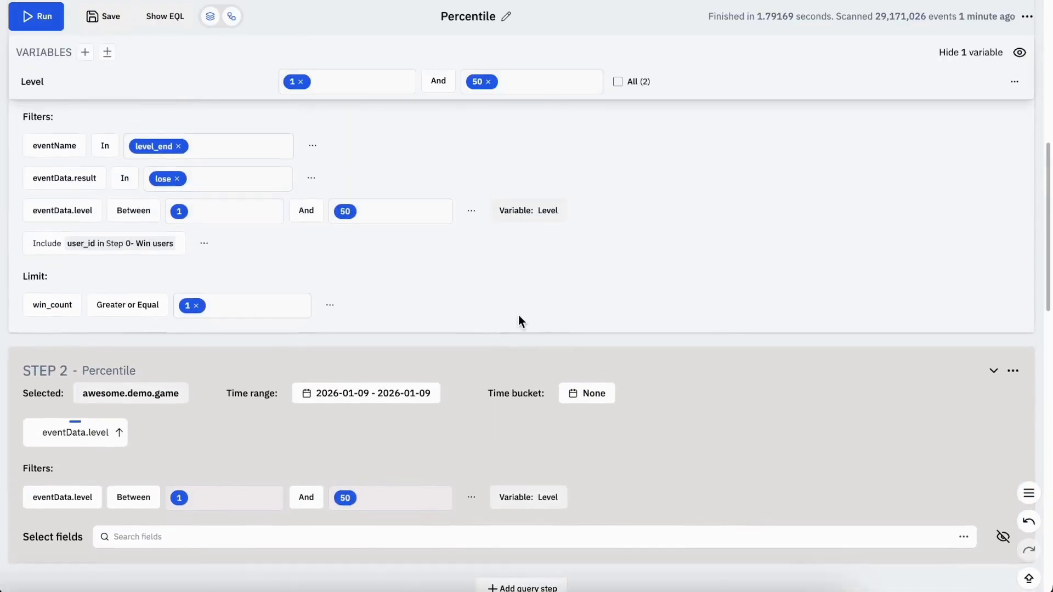
{"action": "scroll", "coordinate": [518, 315], "scroll_direction": "up", "scroll_amount": 3}
{"action": "scroll", "coordinate": [768, 319], "scroll_direction": "down", "scroll_amount": 8}
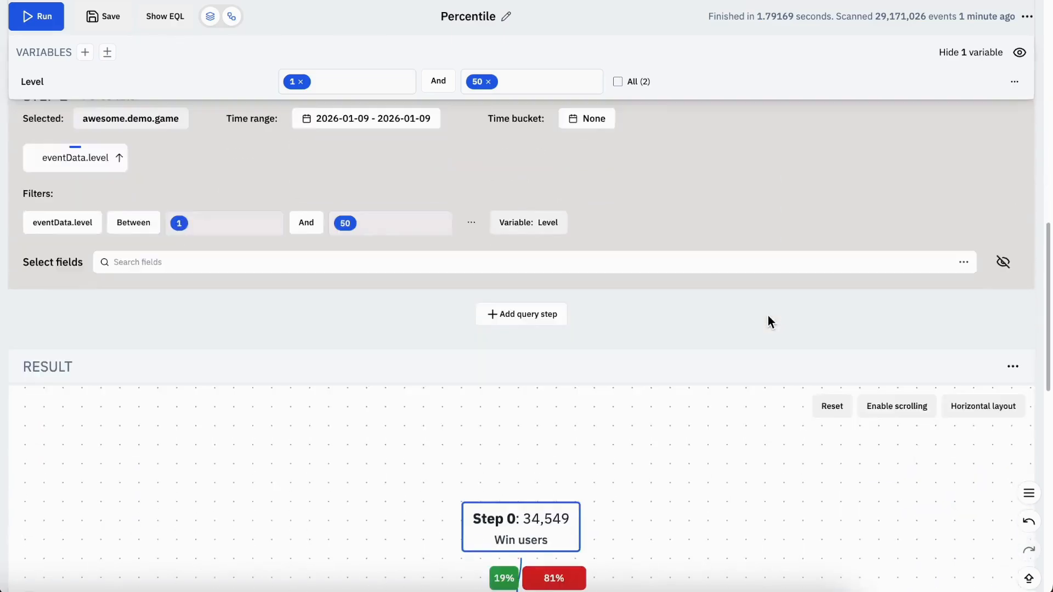
{"action": "scroll", "coordinate": [768, 318], "scroll_direction": "up", "scroll_amount": 3}
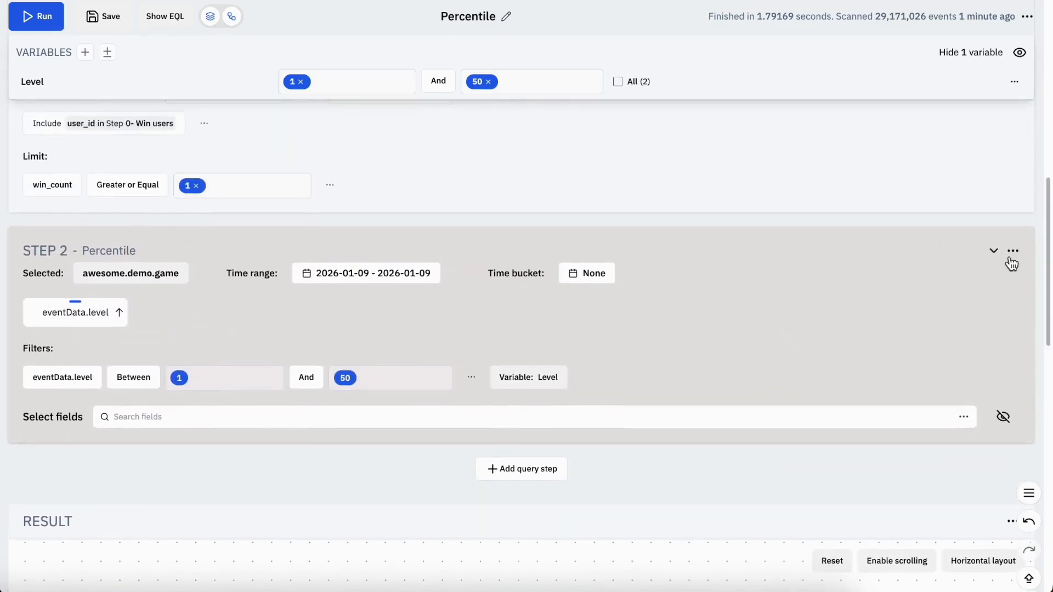
Add the Percentile 10 aggregation of STEP 1's lose_count to STEP 2 with the alias P10_lose_count, and save the insight
{"action": "left_click", "coordinate": [1015, 252]}
{"action": "scroll", "coordinate": [1003, 383], "scroll_direction": "down", "scroll_amount": 3}
{"action": "scroll", "coordinate": [1003, 382], "scroll_direction": "down", "scroll_amount": 1}
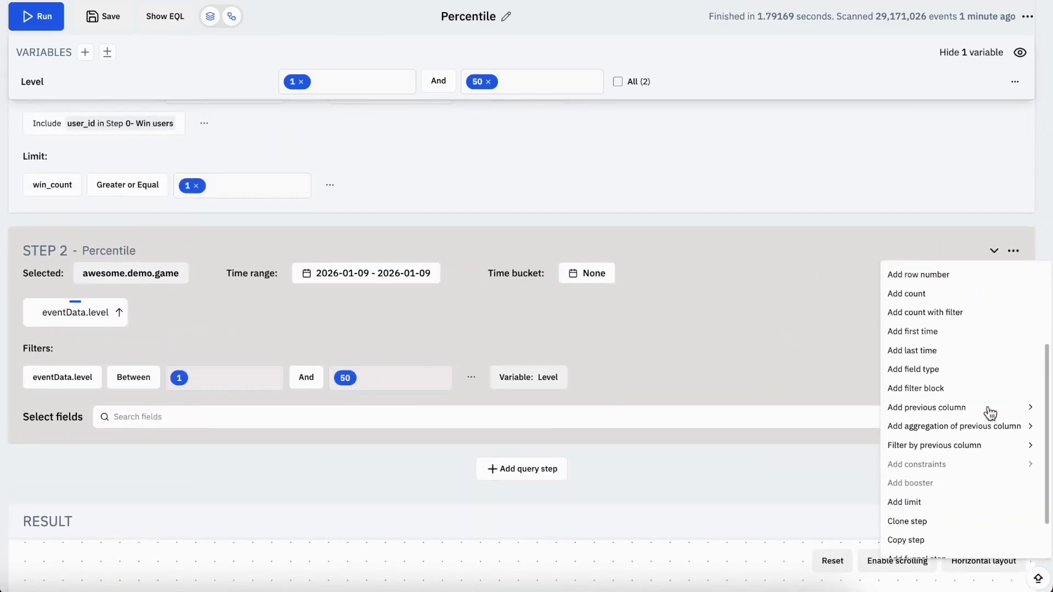
{"action": "mouse_move", "coordinate": [980, 433]}
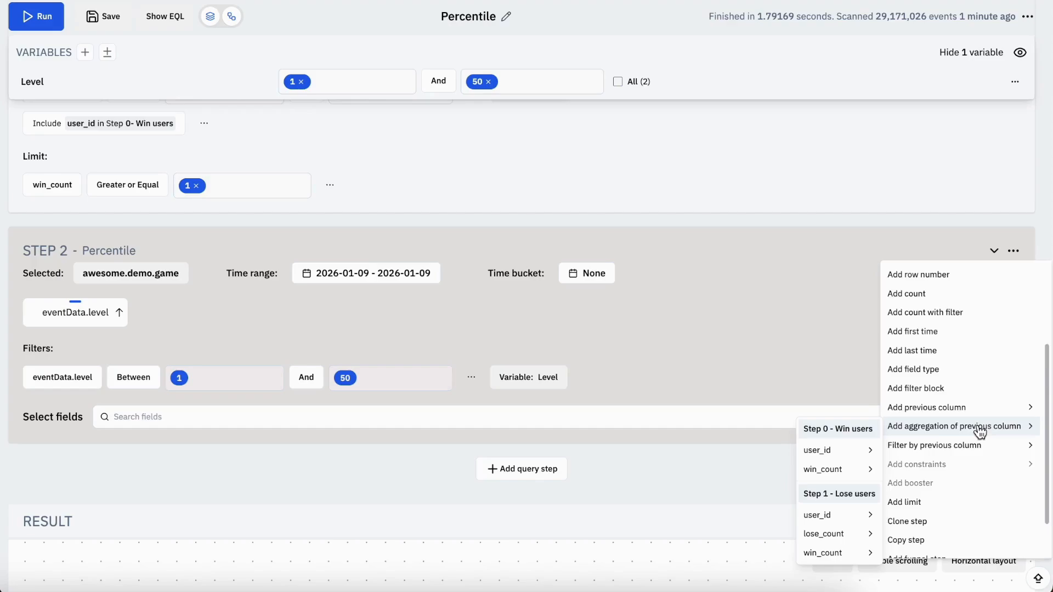
{"action": "key", "text": "ctrl+s"}
{"action": "mouse_move", "coordinate": [845, 535]}
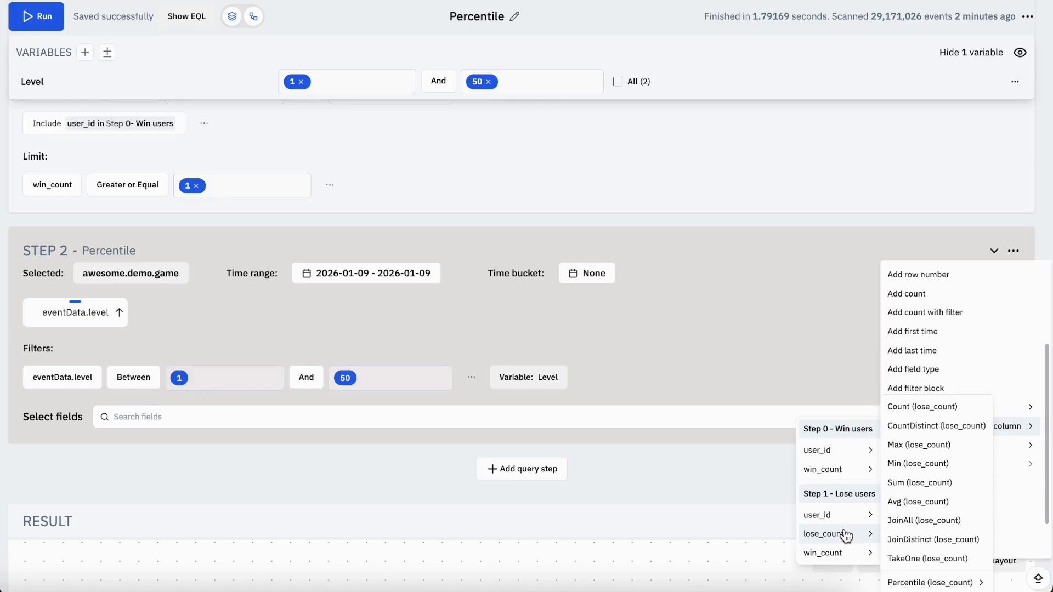
{"action": "mouse_move", "coordinate": [920, 586]}
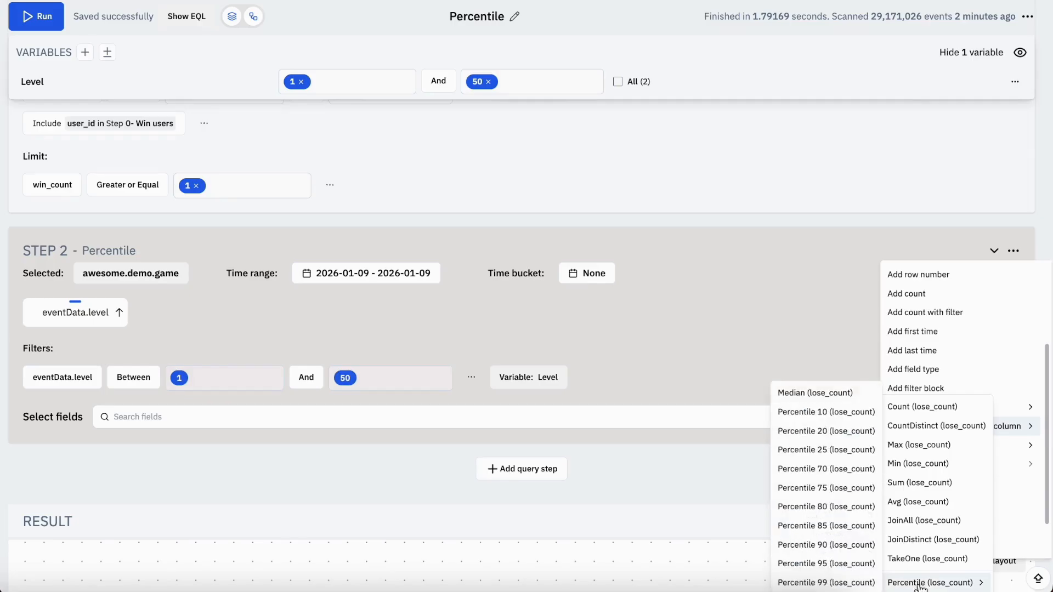
{"action": "left_click", "coordinate": [850, 419]}
{"action": "left_click", "coordinate": [451, 306]}
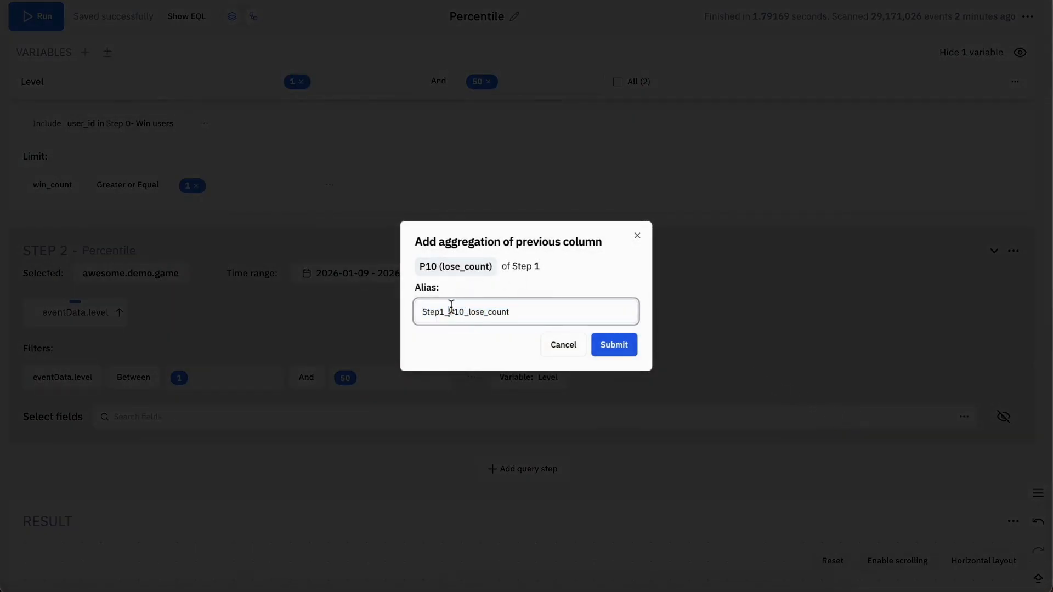
{"action": "key", "text": "shift+Home"}
{"action": "key", "text": "BackSpace"}
{"action": "left_click", "coordinate": [614, 345]}
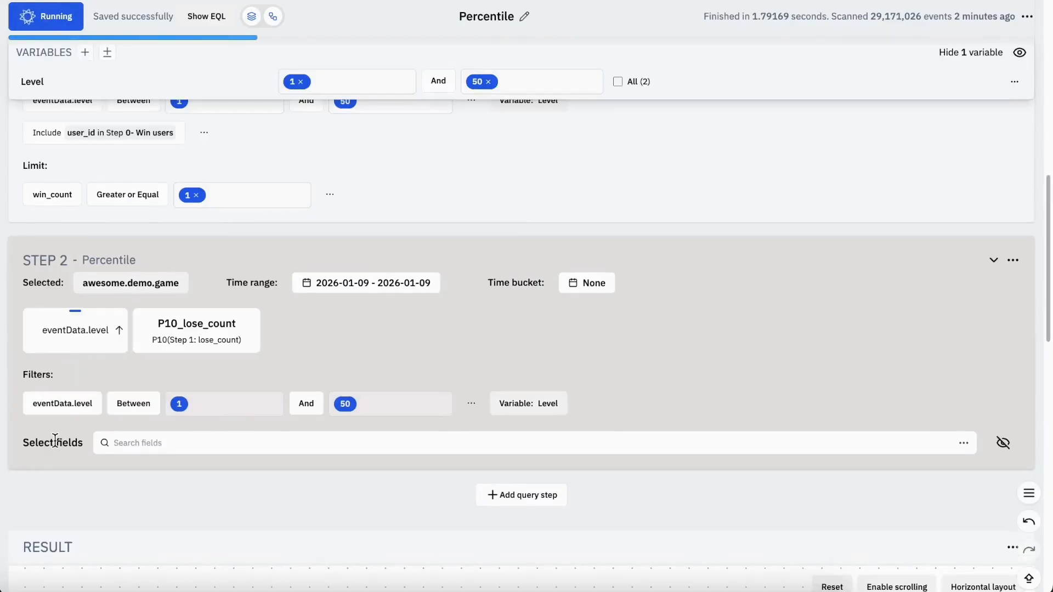
Examine the P10_lose_count values per level in the result table, paging through to page 4
{"action": "scroll", "coordinate": [54, 444], "scroll_direction": "down", "scroll_amount": 7}
{"action": "scroll", "coordinate": [55, 441], "scroll_direction": "up", "scroll_amount": 1}
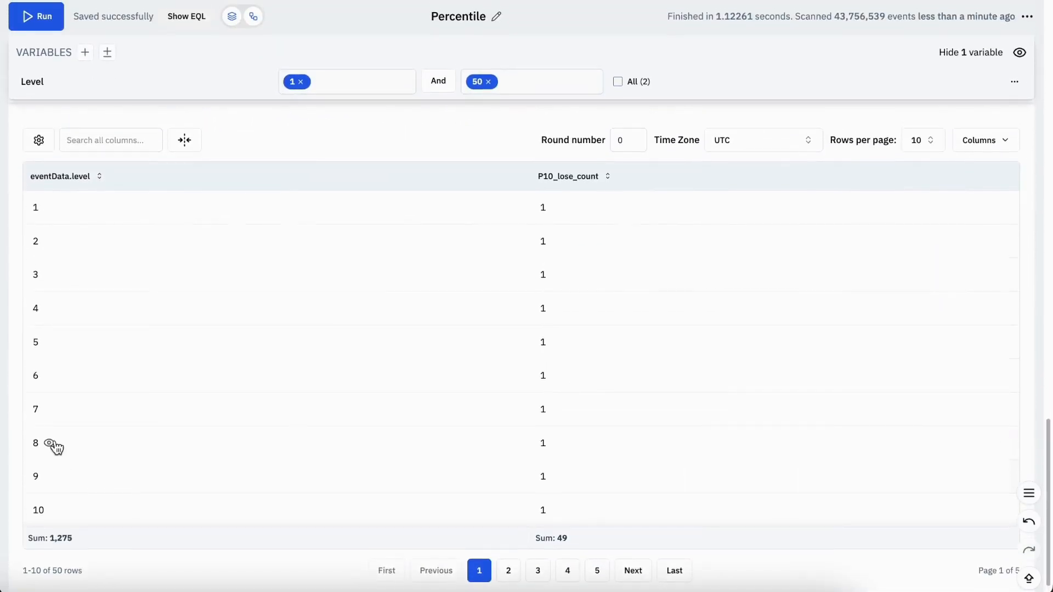
{"action": "scroll", "coordinate": [429, 417], "scroll_direction": "down", "scroll_amount": 1}
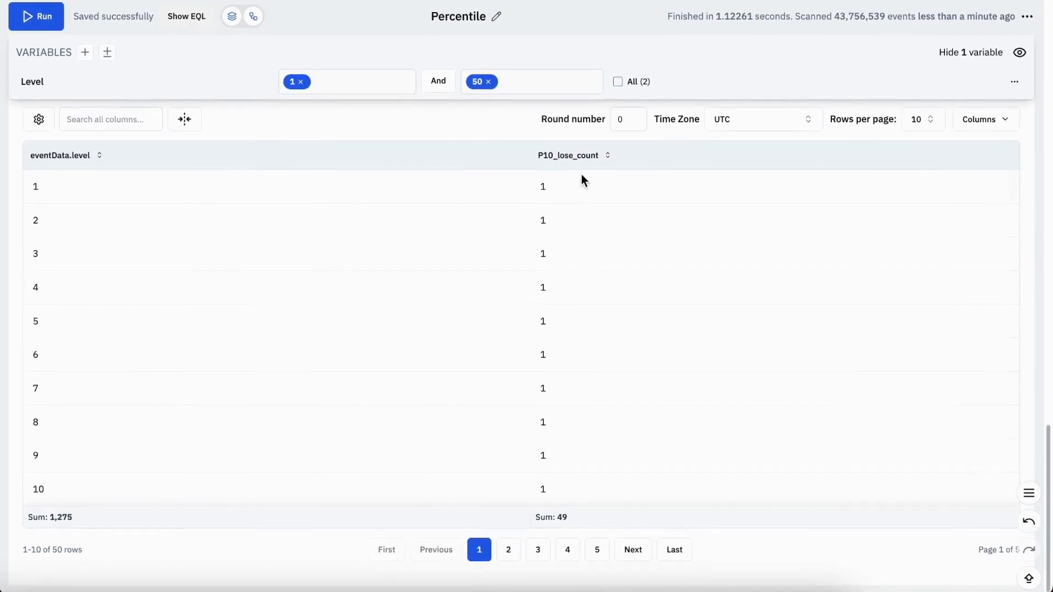
{"action": "left_click", "coordinate": [509, 550]}
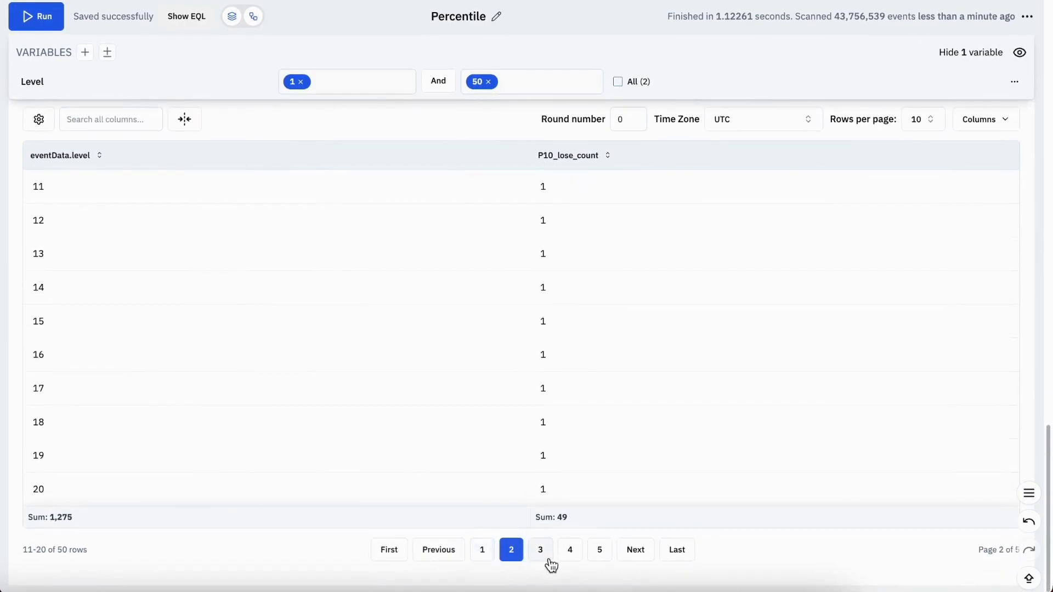
{"action": "left_click", "coordinate": [538, 550]}
{"action": "left_click", "coordinate": [568, 550]}
Add the Median aggregation of STEP 1's lose_count to STEP 2 with the alias Median_lose_count, and run the insight
{"action": "scroll", "coordinate": [578, 436], "scroll_direction": "up", "scroll_amount": 1}
{"action": "scroll", "coordinate": [579, 433], "scroll_direction": "up", "scroll_amount": 10}
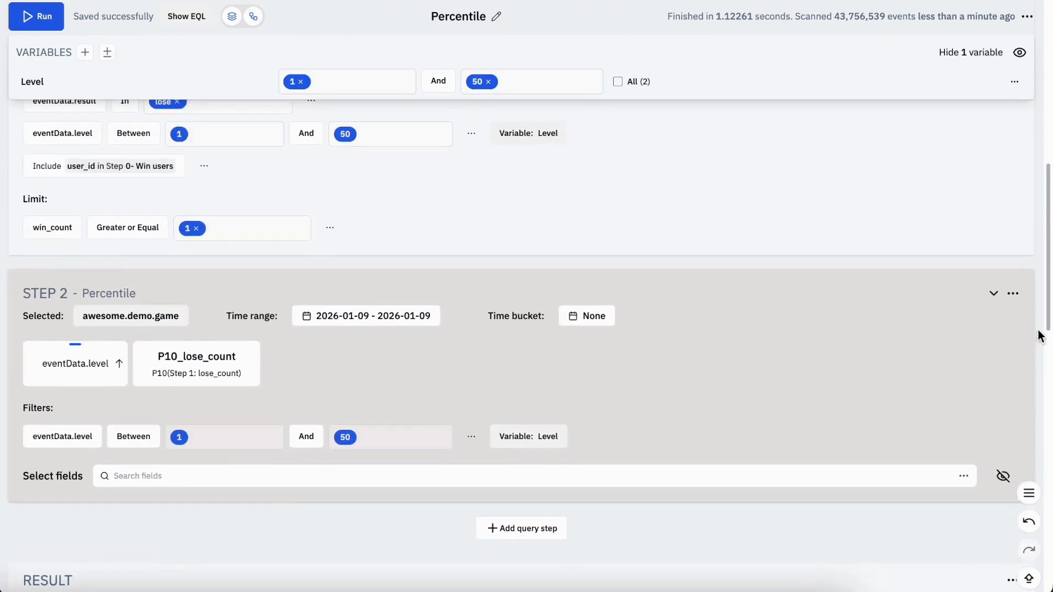
{"action": "left_click", "coordinate": [1013, 294]}
{"action": "scroll", "coordinate": [992, 443], "scroll_direction": "down", "scroll_amount": 3}
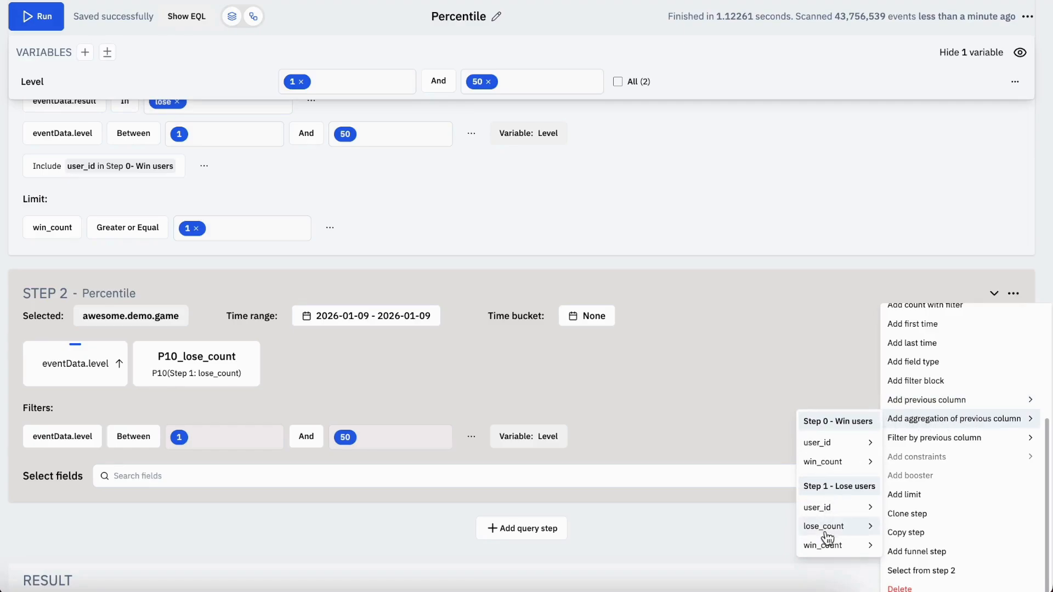
{"action": "mouse_move", "coordinate": [827, 526]}
{"action": "mouse_move", "coordinate": [892, 582]}
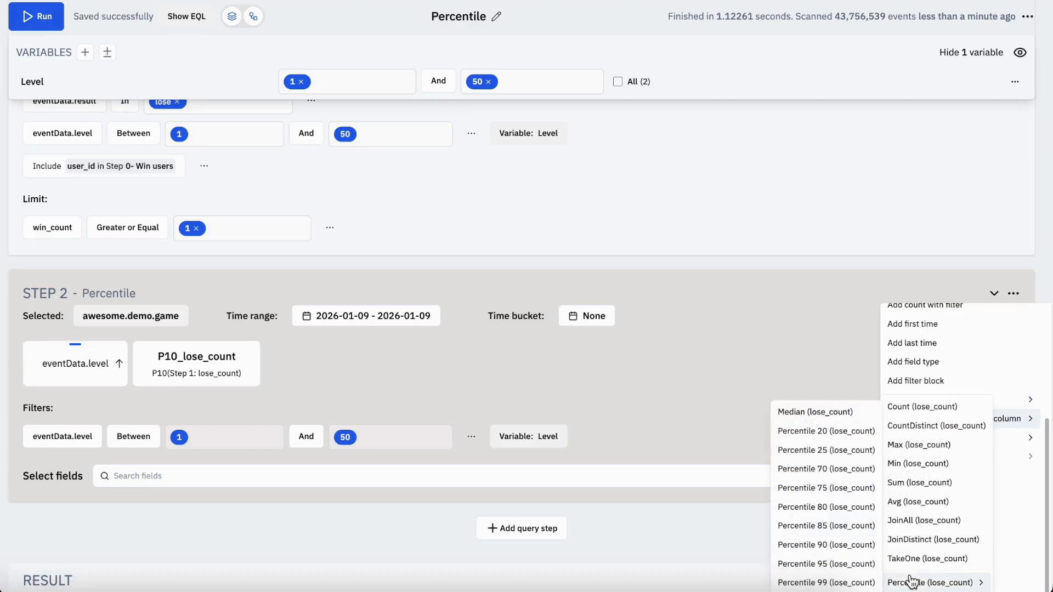
{"action": "left_click", "coordinate": [836, 413]}
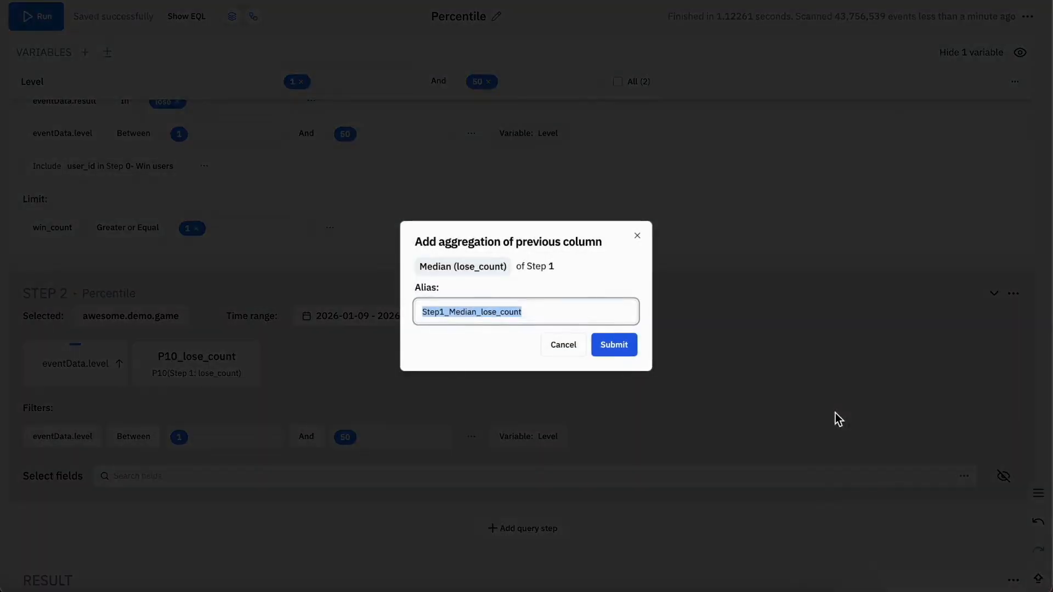
{"action": "left_click", "coordinate": [449, 312]}
{"action": "left_click_drag", "start_coordinate": [450, 312], "coordinate": [422, 312]}
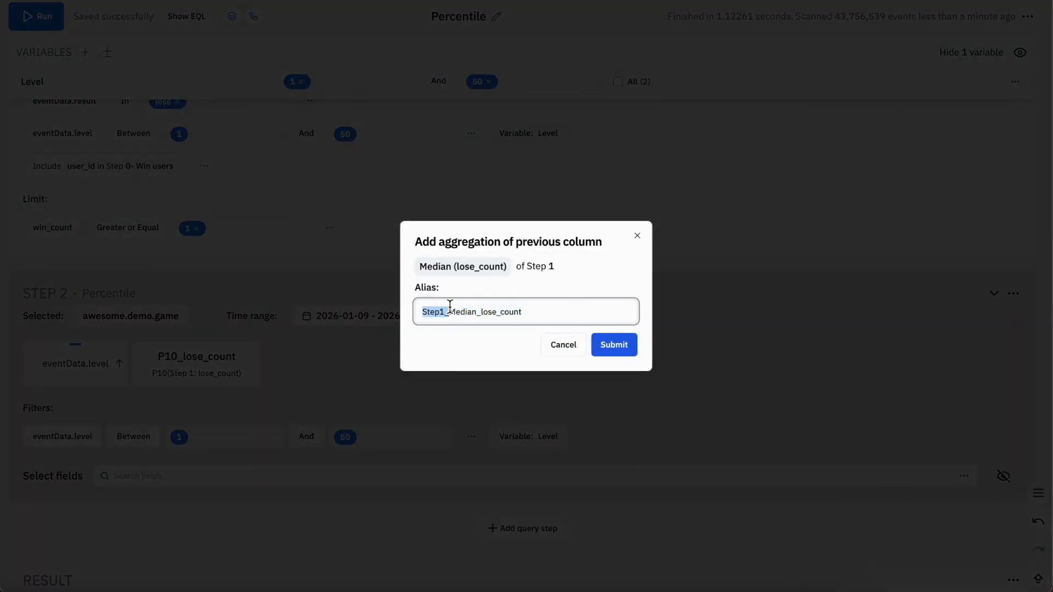
{"action": "key", "text": "BackSpace"}
{"action": "left_click", "coordinate": [614, 345]}
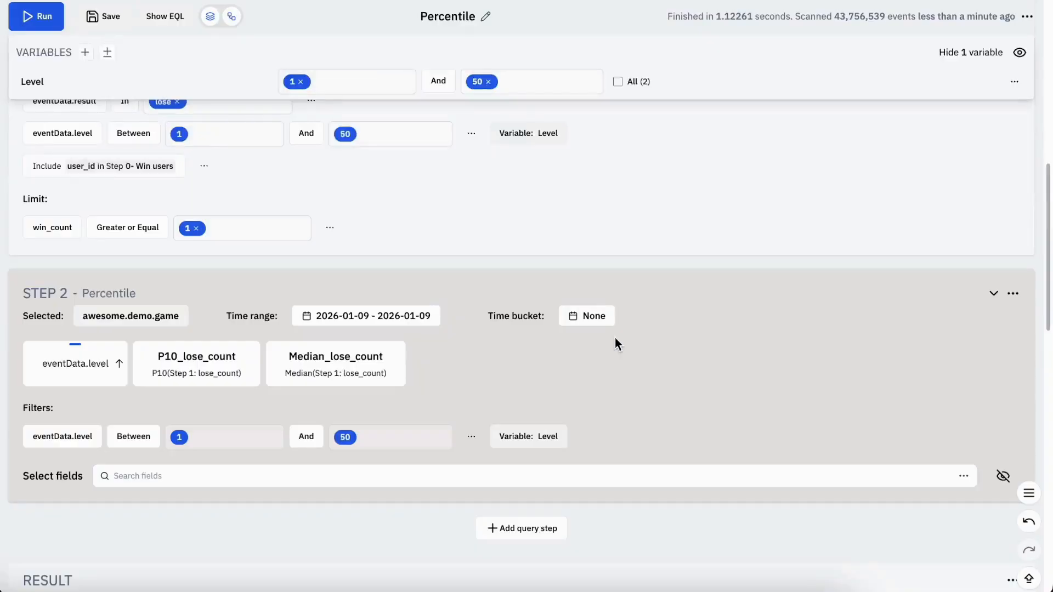
{"action": "left_click", "coordinate": [30, 15]}
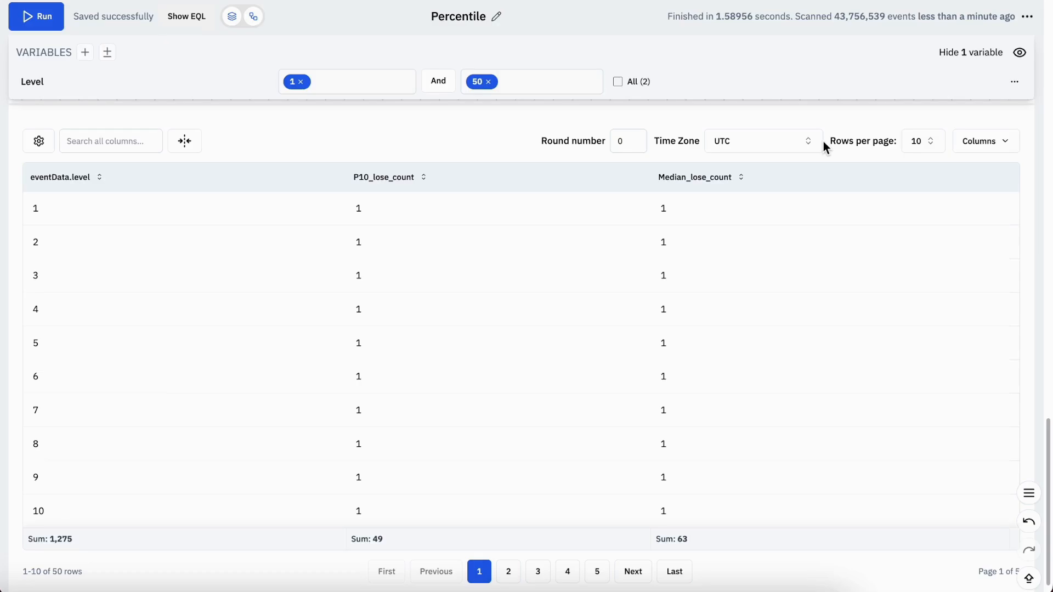
Add Percentile 75, 90 and 95 aggregations of STEP 1's lose_count to STEP 2, aliased P75_lose_count, P90_lose_count and P95_lose_count
{"action": "scroll", "coordinate": [824, 140], "scroll_direction": "up", "scroll_amount": 10}
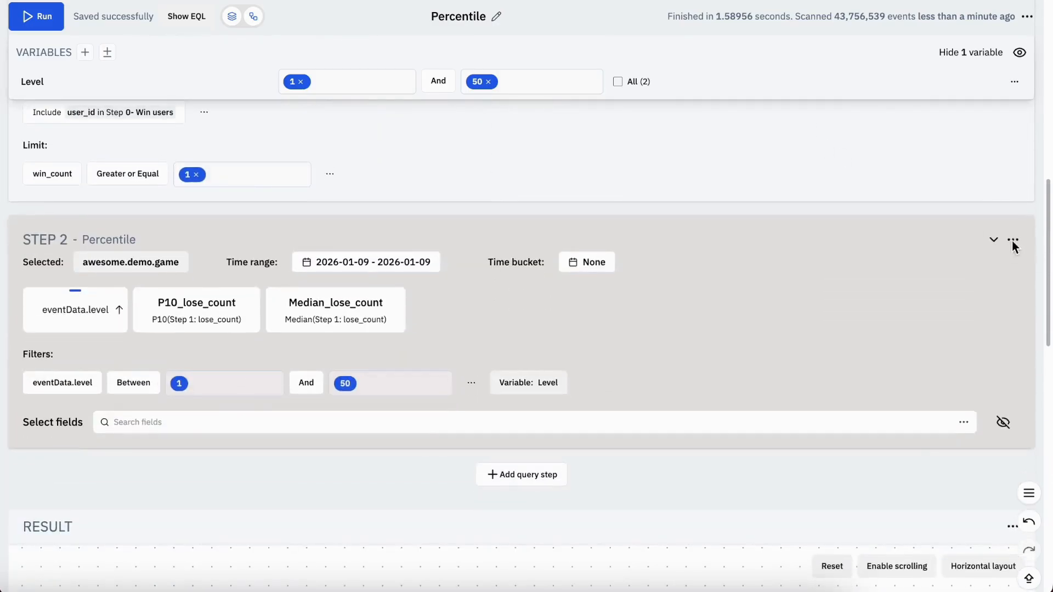
{"action": "left_click", "coordinate": [1013, 241]}
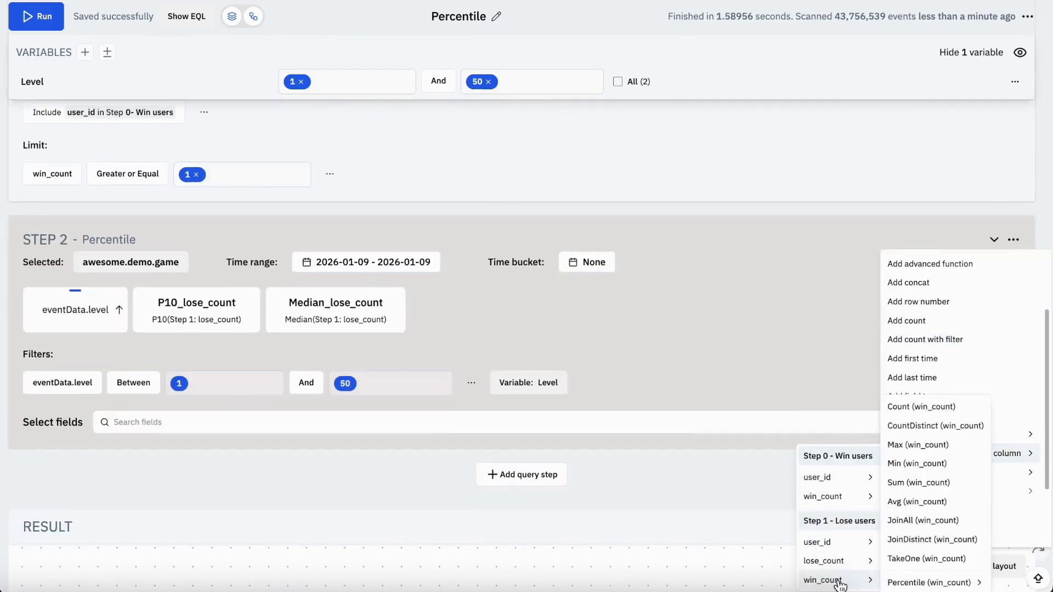
{"action": "left_click", "coordinate": [831, 497]}
{"action": "left_click", "coordinate": [614, 344]}
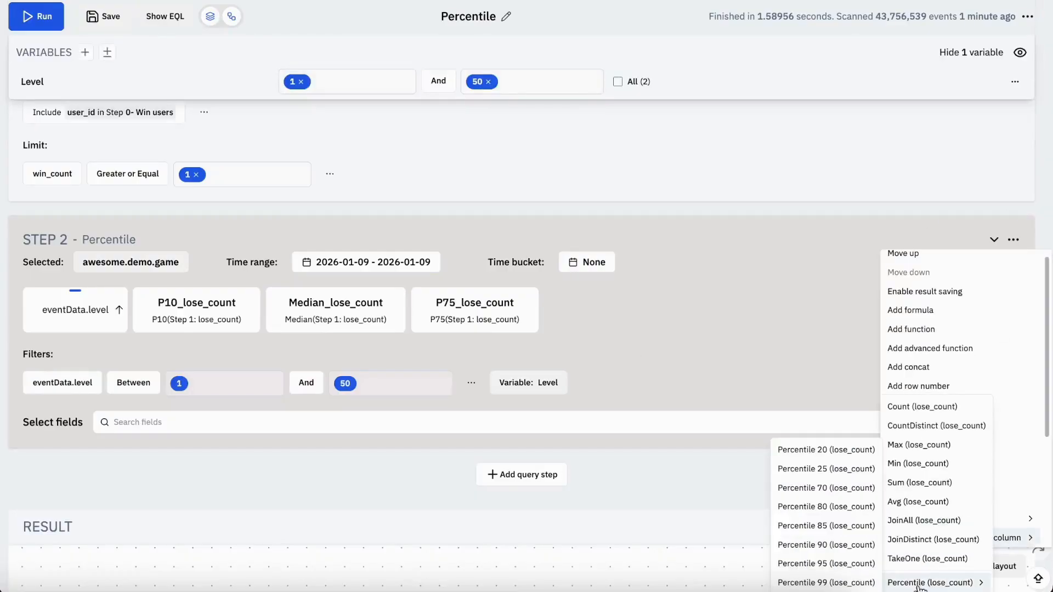
{"action": "left_click", "coordinate": [831, 515]}
{"action": "left_click", "coordinate": [597, 349]}
{"action": "left_click", "coordinate": [827, 564]}
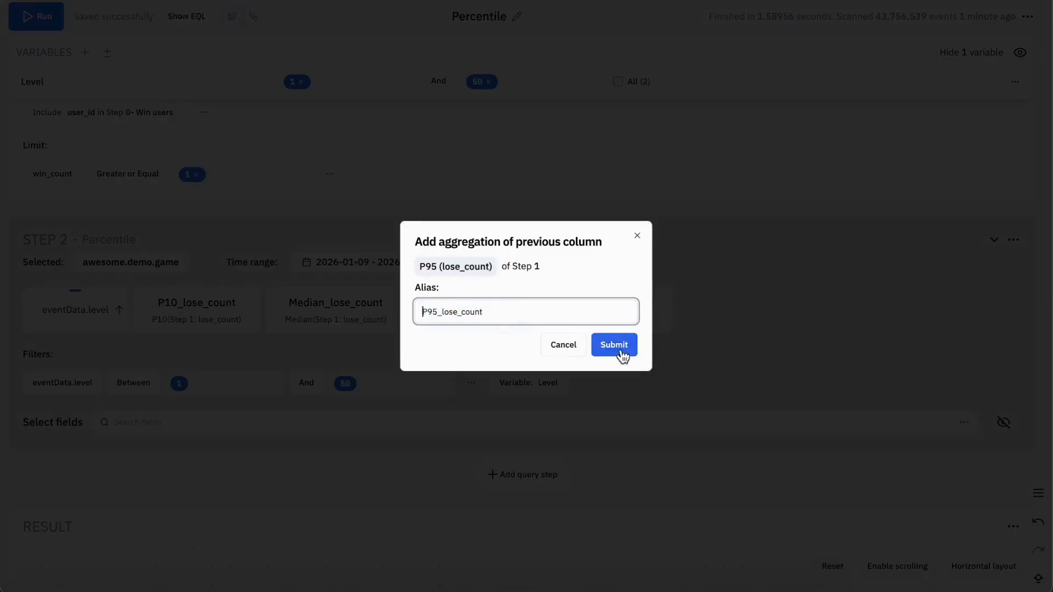
{"action": "left_click", "coordinate": [619, 354]}
Add the Max aggregation of STEP 1's lose_count to STEP 2 with the alias Max_lose_count
{"action": "mouse_move", "coordinate": [910, 582]}
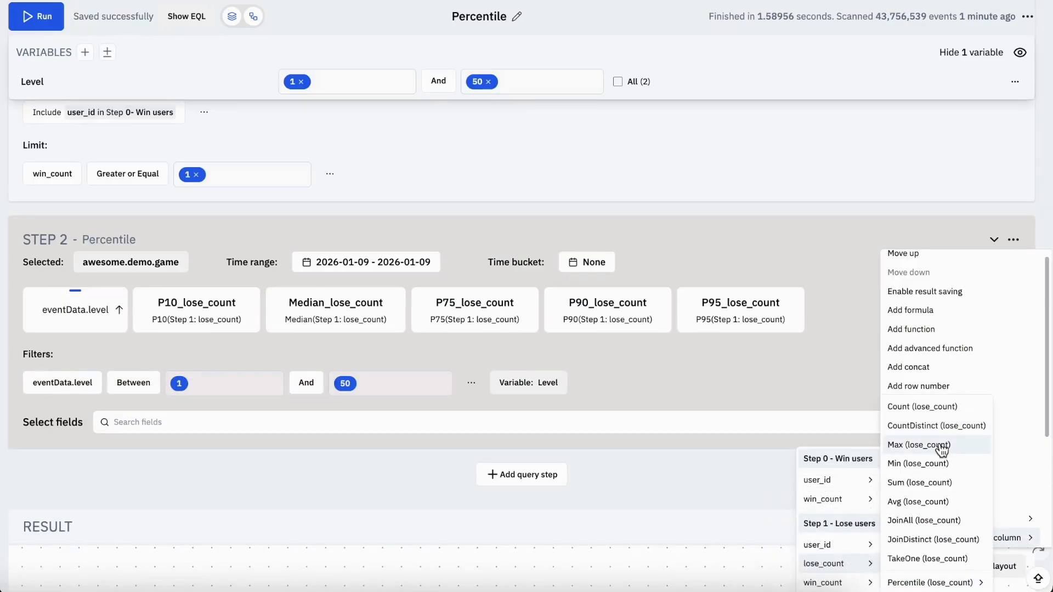
{"action": "left_click", "coordinate": [942, 446]}
{"action": "left_click", "coordinate": [448, 312]}
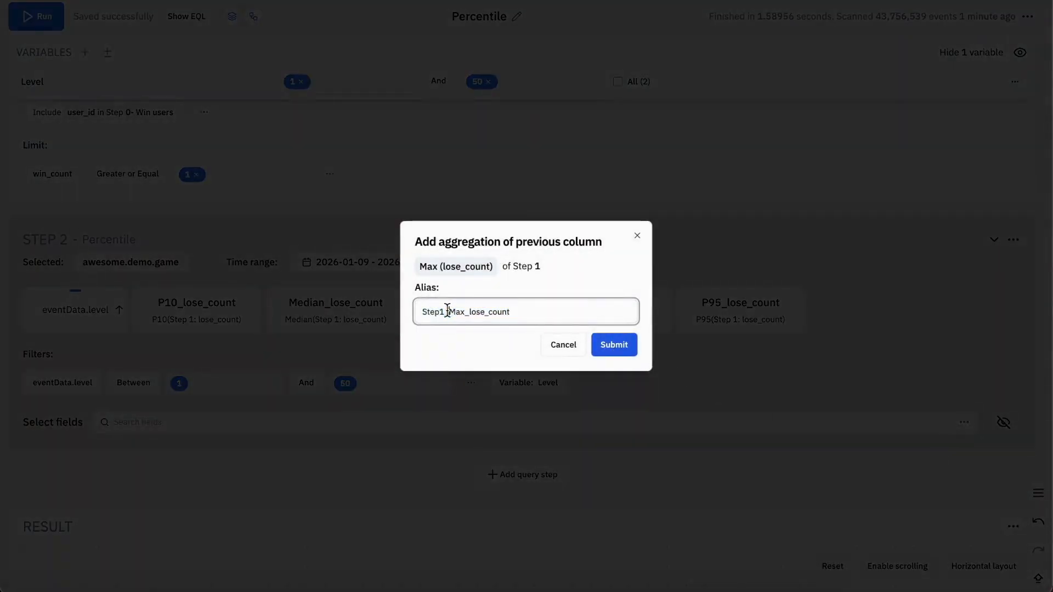
{"action": "key", "text": "shift+Home"}
{"action": "key", "text": "BackSpace"}
{"action": "left_click", "coordinate": [619, 349]}
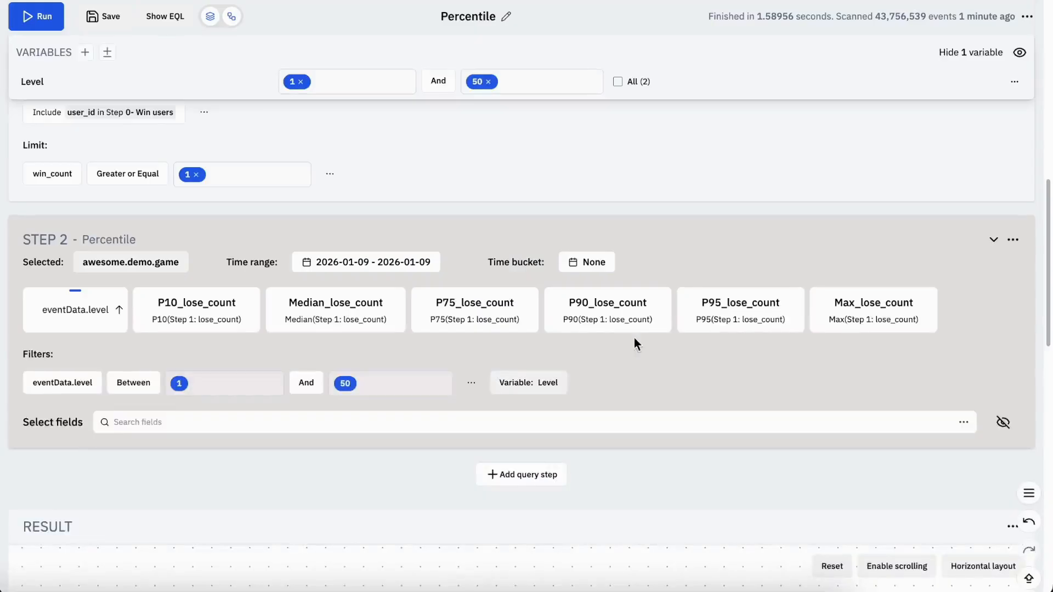
Add the Avg aggregation of STEP 1's lose_count to STEP 2 with the alias Avg_lose_count
{"action": "left_click", "coordinate": [1015, 240]}
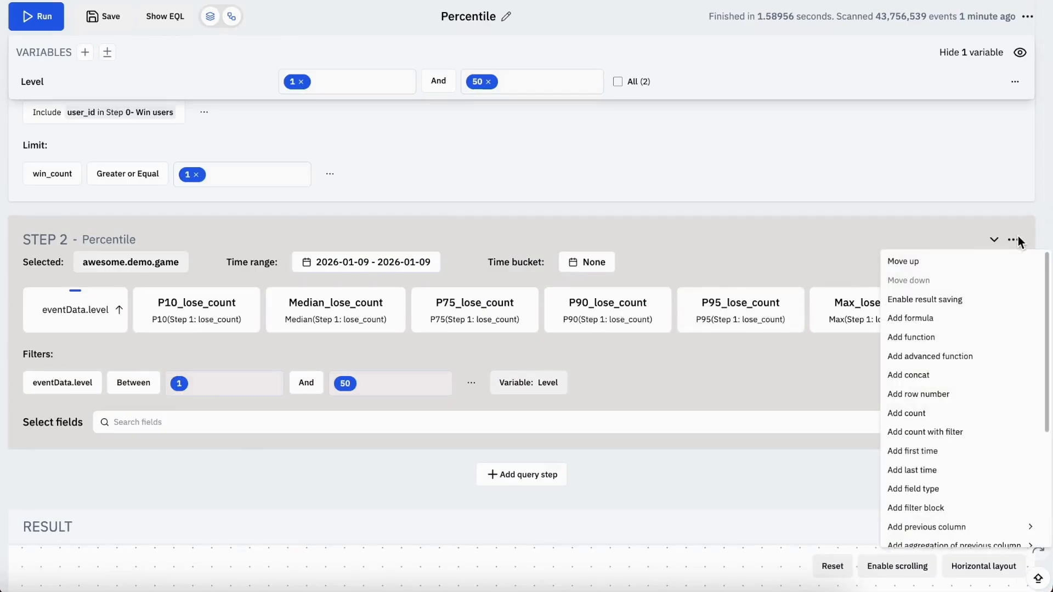
{"action": "mouse_move", "coordinate": [945, 543]}
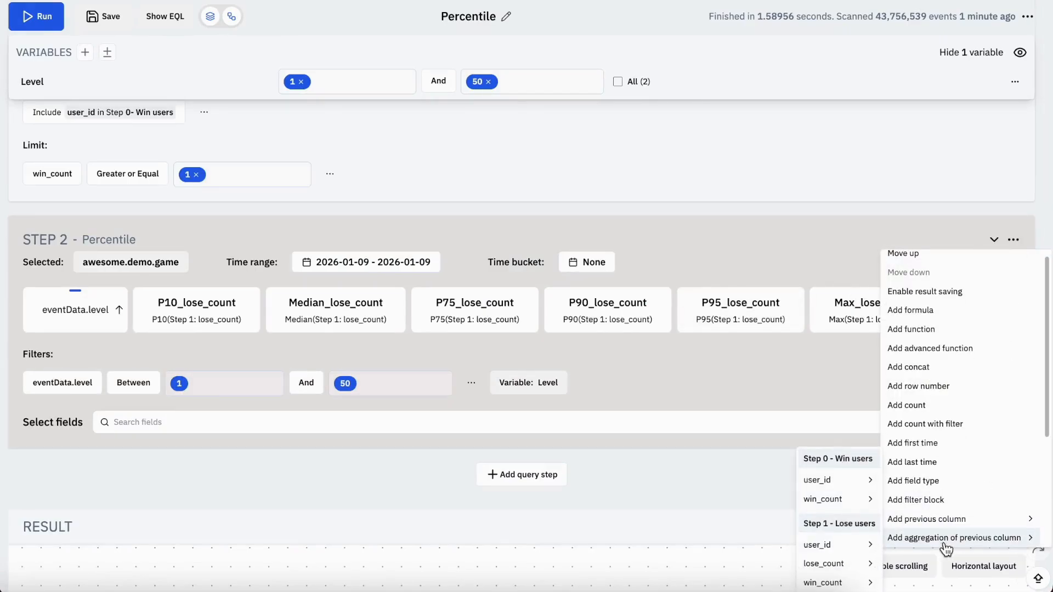
{"action": "mouse_move", "coordinate": [844, 565]}
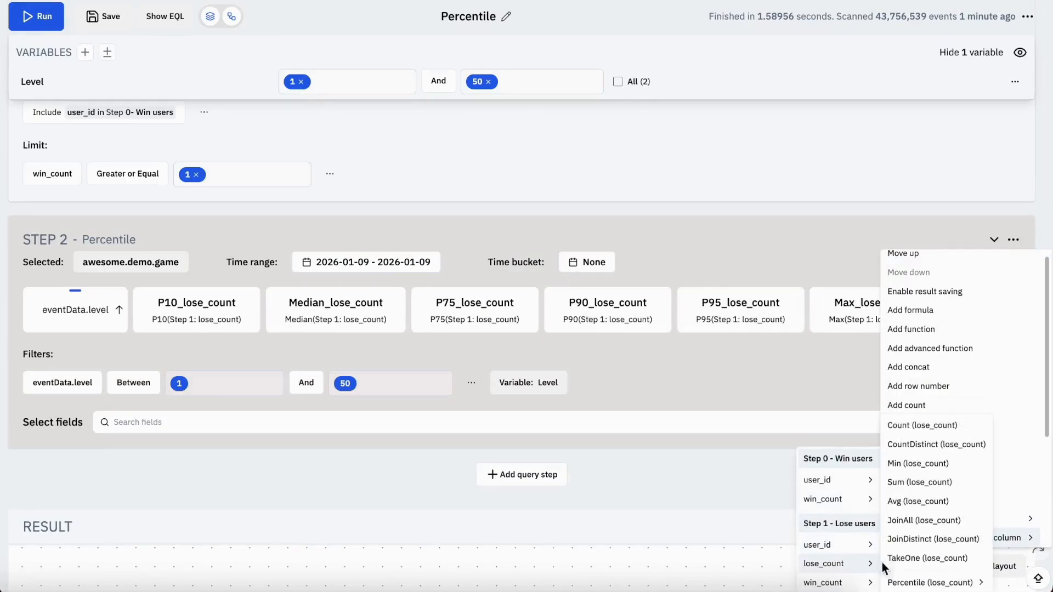
{"action": "left_click", "coordinate": [917, 504]}
{"action": "left_click", "coordinate": [450, 311]}
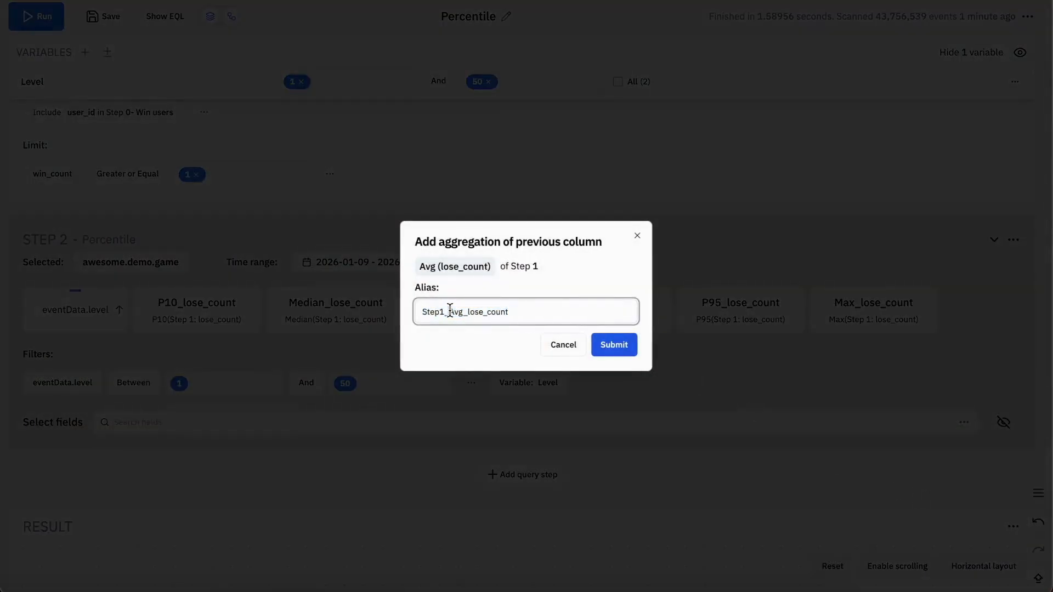
{"action": "key", "text": "shift+Home"}
{"action": "key", "text": "BackSpace"}
{"action": "left_click", "coordinate": [614, 345]}
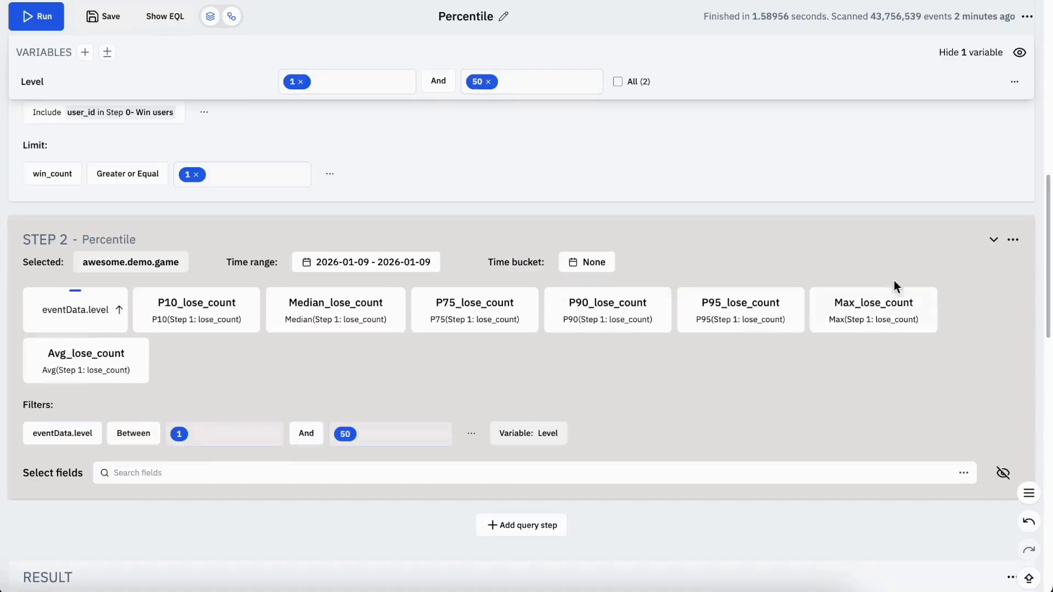
Move the Avg_lose_count column directly after eventData.level in STEP 2 and run the insight
{"action": "left_click", "coordinate": [101, 360]}
{"action": "left_click_drag", "start_coordinate": [102, 359], "coordinate": [245, 325]}
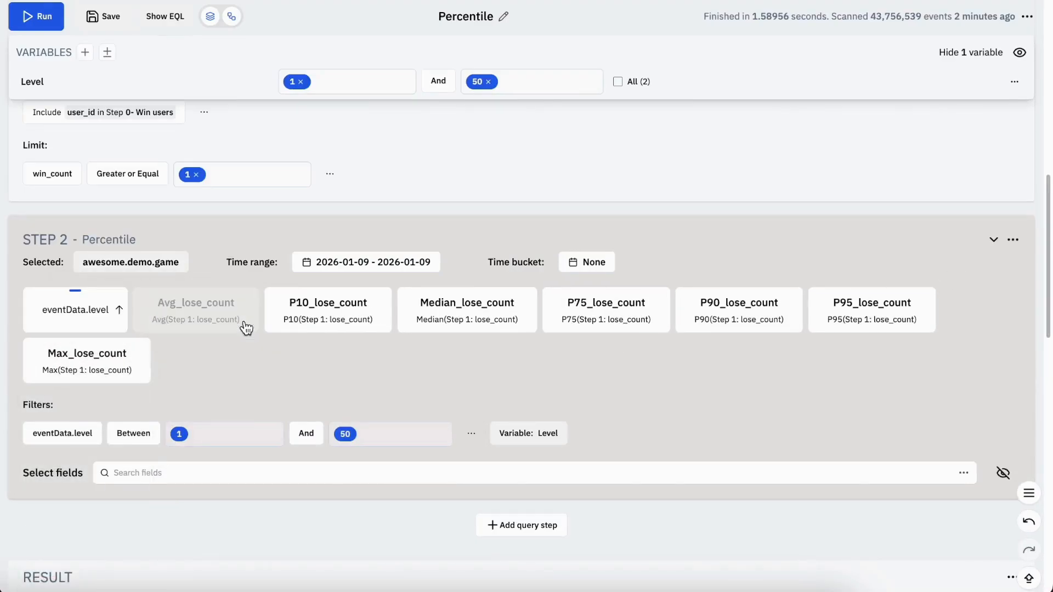
{"action": "left_click", "coordinate": [37, 28]}
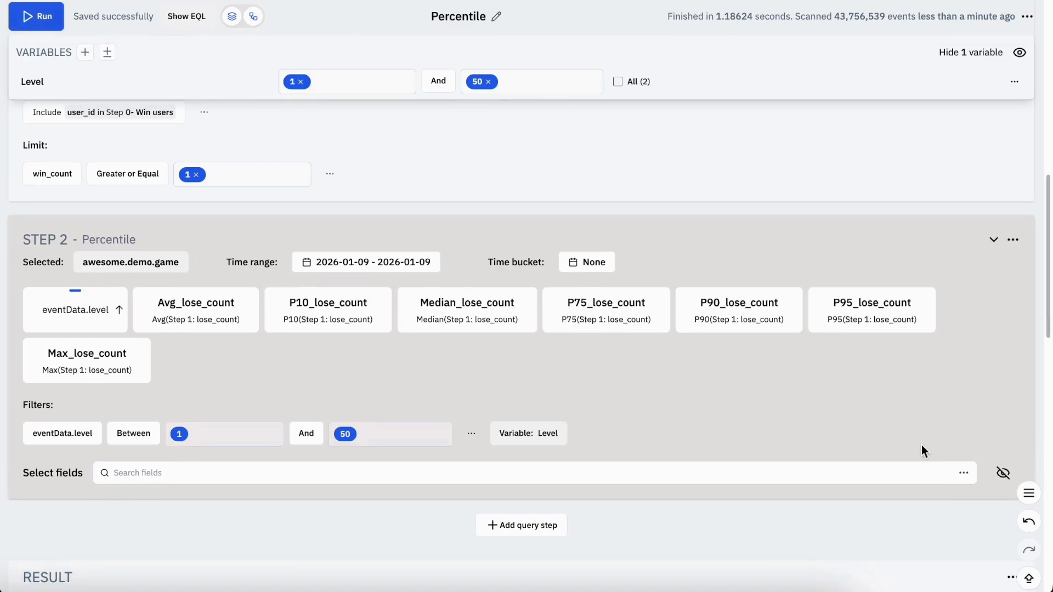
Round the result table's numbers to 2 decimal places and save the insight
{"action": "scroll", "coordinate": [921, 445], "scroll_direction": "down", "scroll_amount": 8}
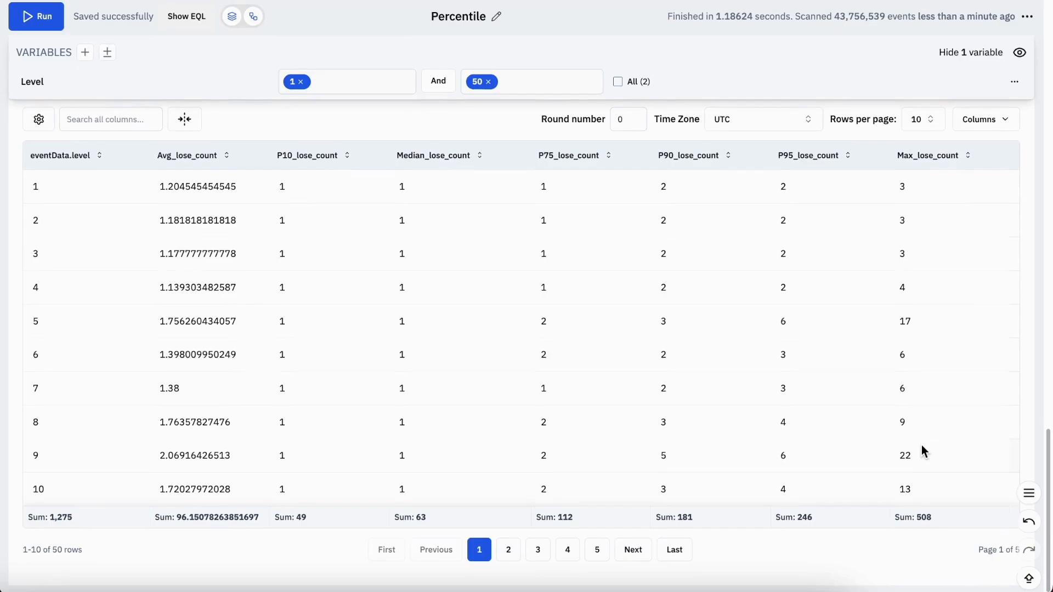
{"action": "left_click", "coordinate": [636, 136]}
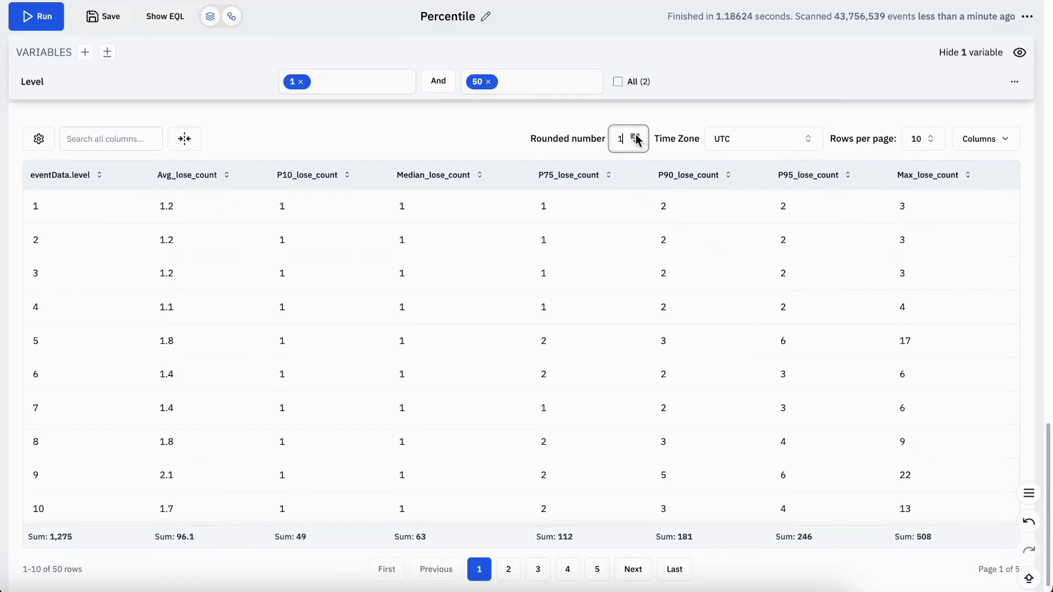
{"action": "left_click", "coordinate": [636, 135]}
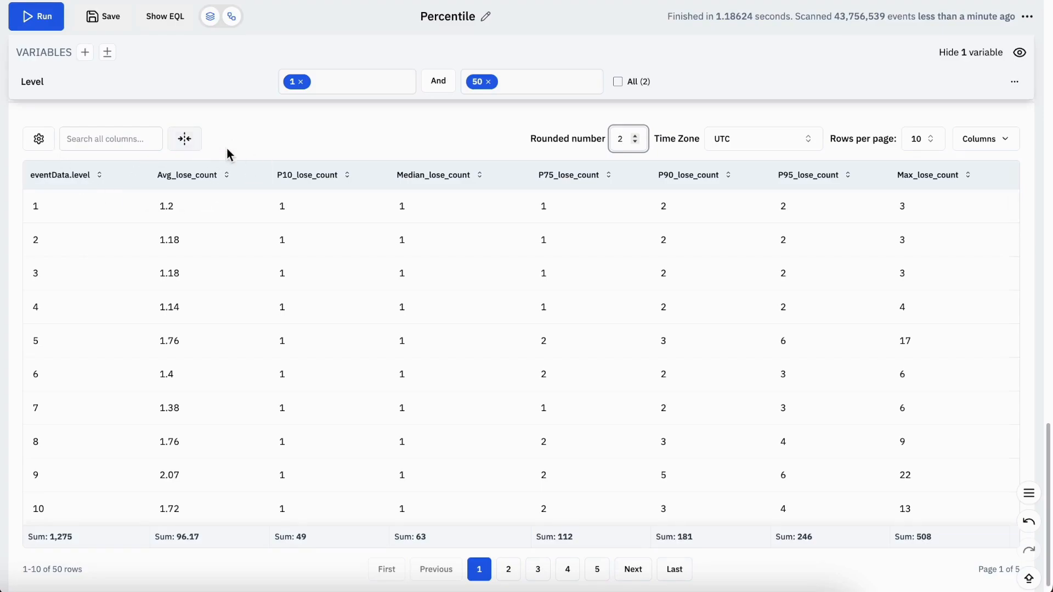
{"action": "left_click", "coordinate": [864, 116]}
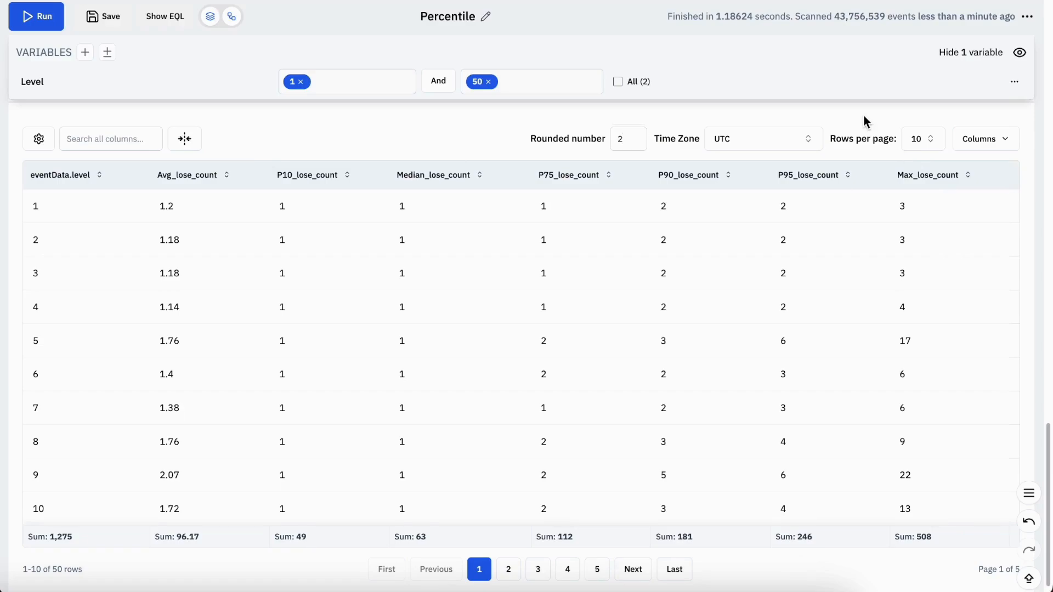
{"action": "key", "text": "ctrl+s"}
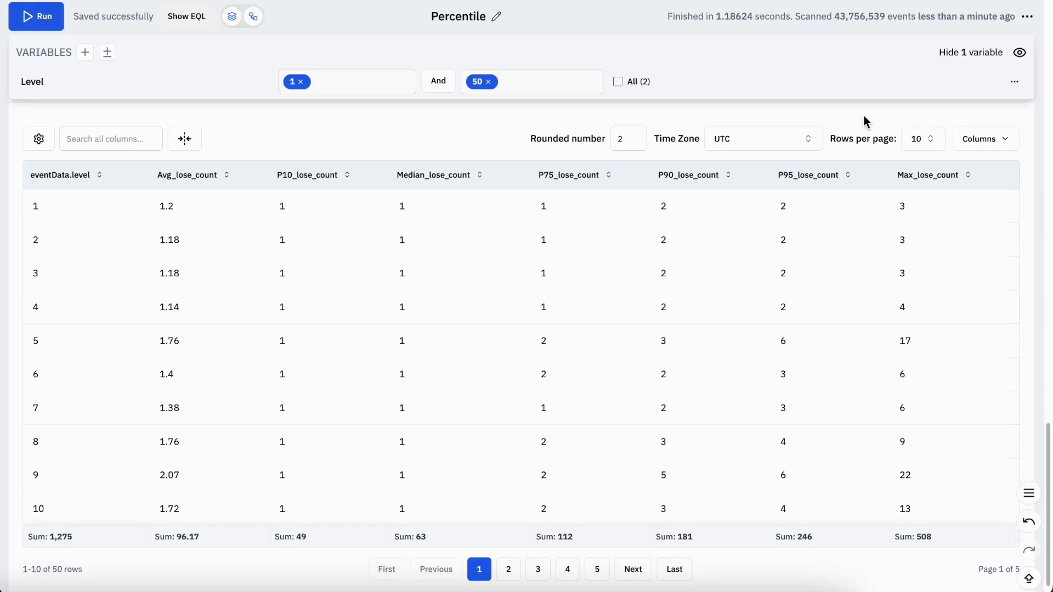
Add a line / column / stacked chart to the insight's result
{"action": "scroll", "coordinate": [863, 113], "scroll_direction": "up", "scroll_amount": 8}
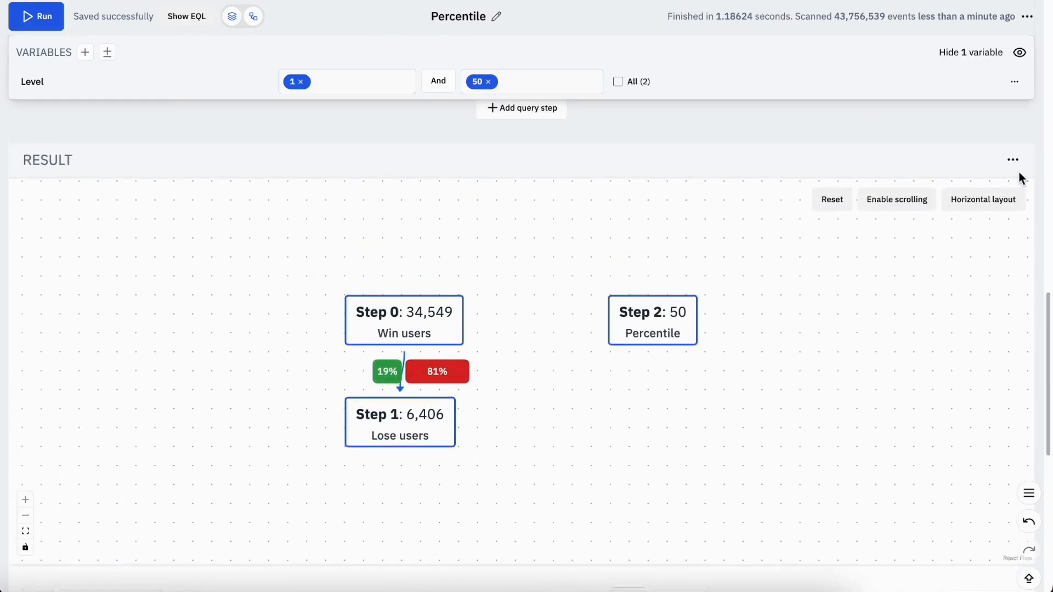
{"action": "left_click", "coordinate": [1013, 161]}
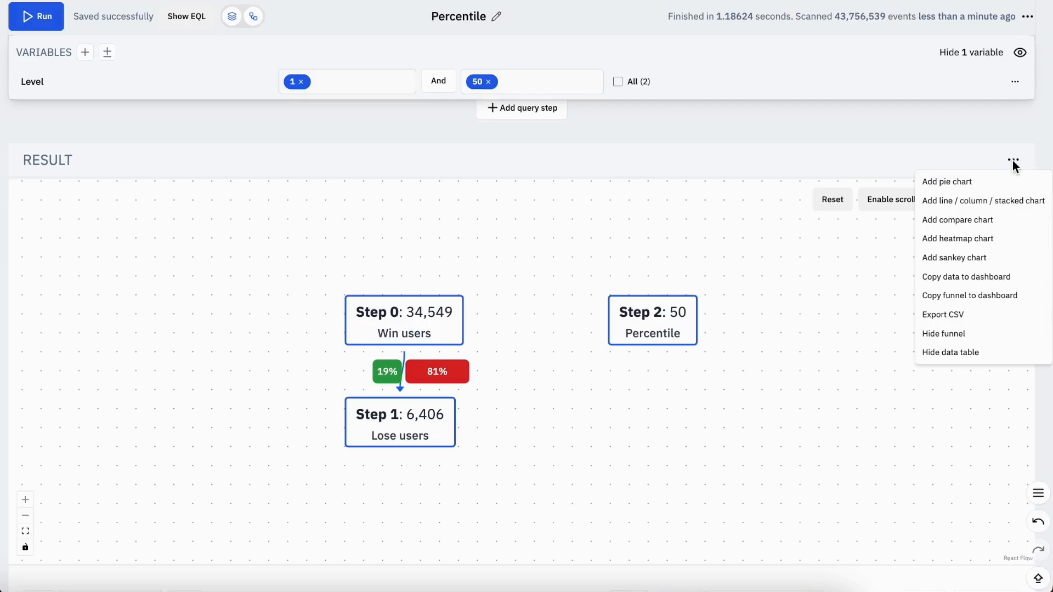
{"action": "left_click", "coordinate": [995, 206]}
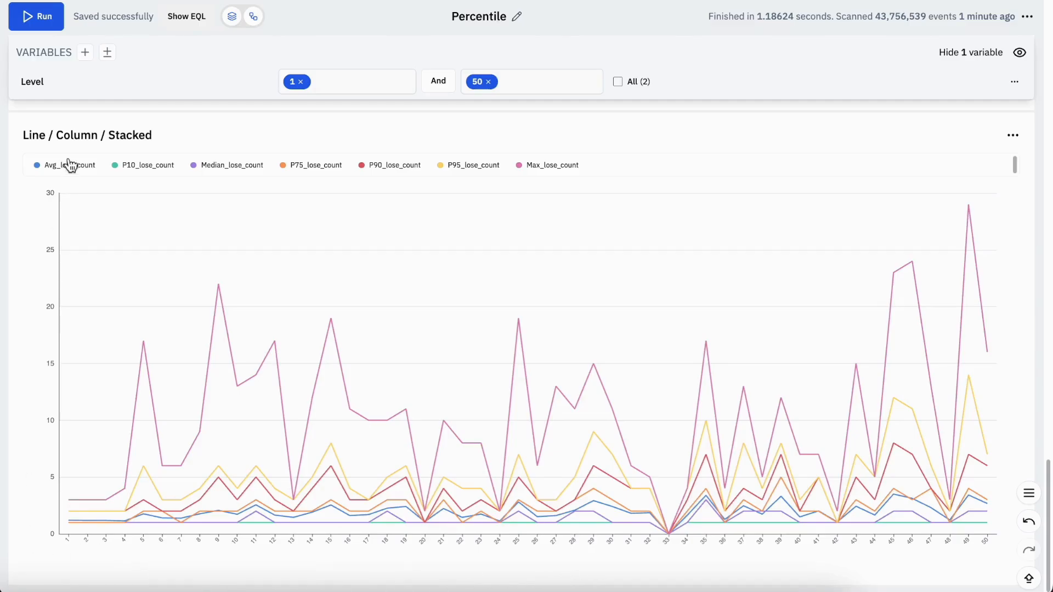
Examine the average, percentile and maximum lose-count lines per level in the chart, and return to the STEP 2 definition
{"action": "mouse_move", "coordinate": [127, 374]}
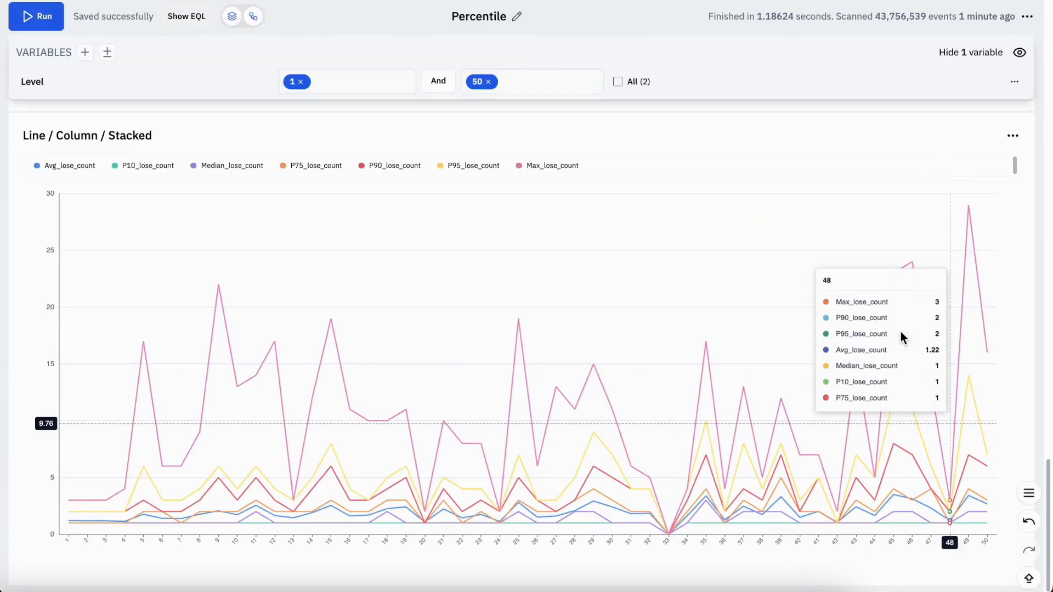
{"action": "scroll", "coordinate": [923, 153], "scroll_direction": "up", "scroll_amount": 20}
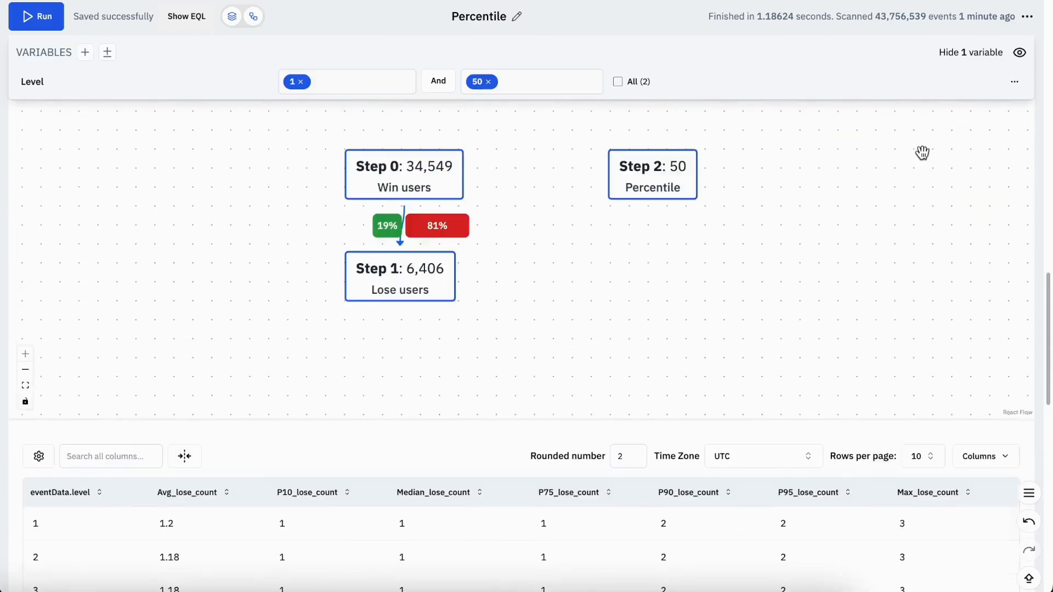
{"action": "scroll", "coordinate": [923, 153], "scroll_direction": "up", "scroll_amount": 4}
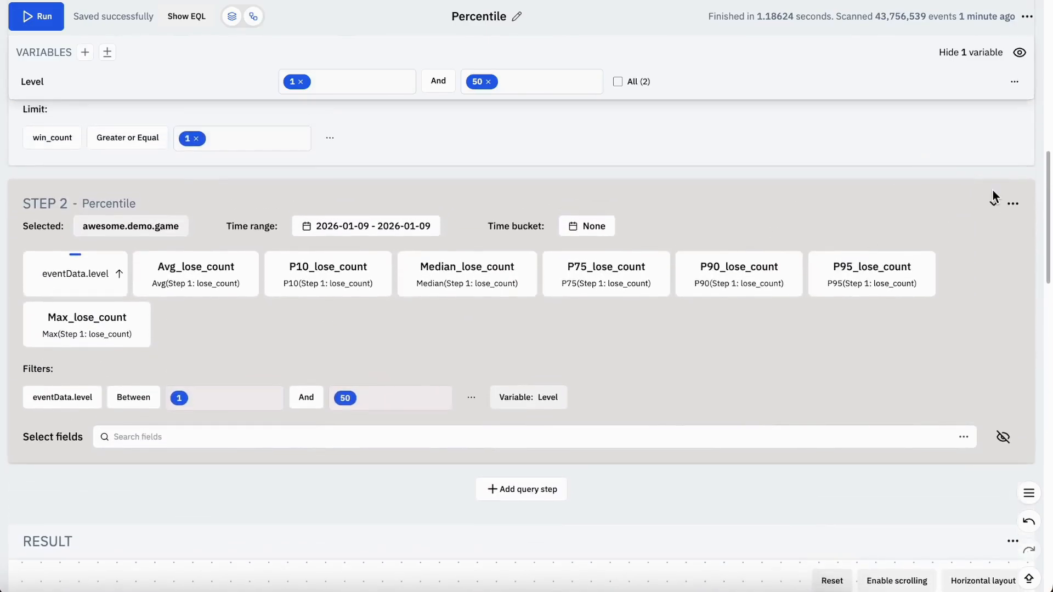